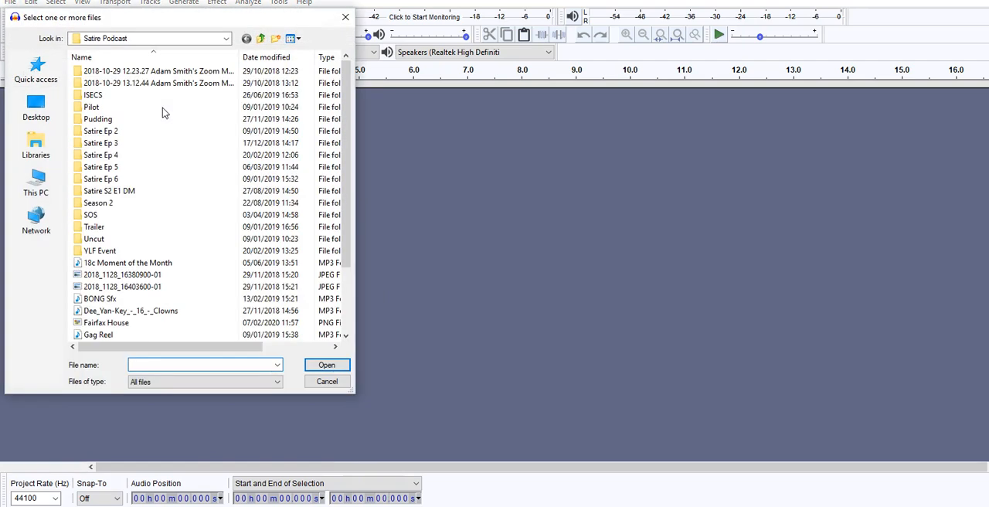
Import the file S2 EP 2 Doyle Rough Edit In Progress from the Satire Doyle folder inside Season 2.
double_click(99, 203)
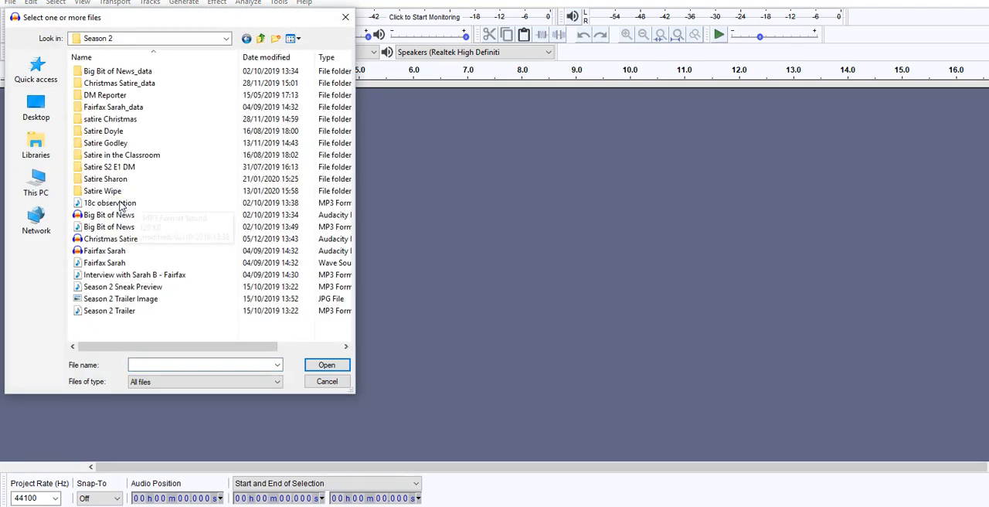
double_click(110, 131)
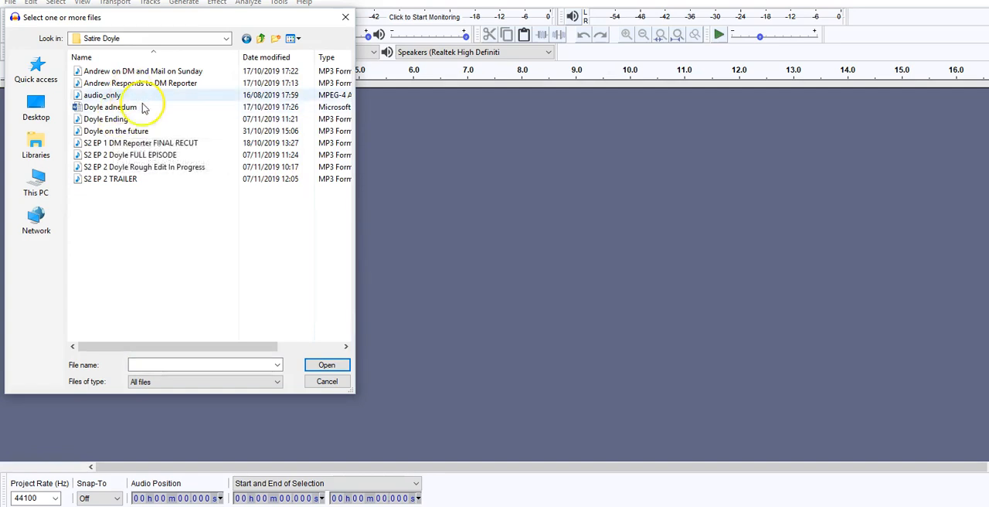
double_click(151, 168)
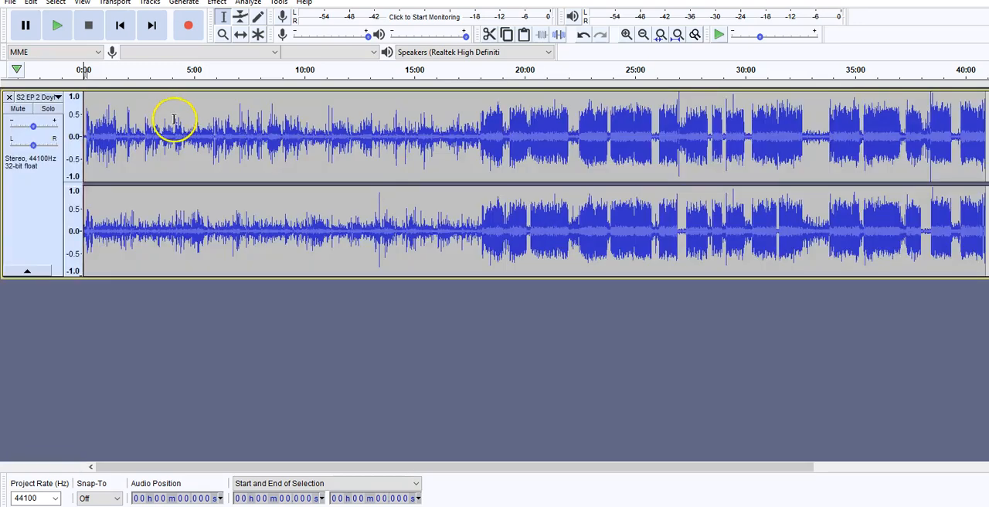
Play the podcast track from about 1 min 46 s and pause playback at about 2 min 3 s.
click(122, 118)
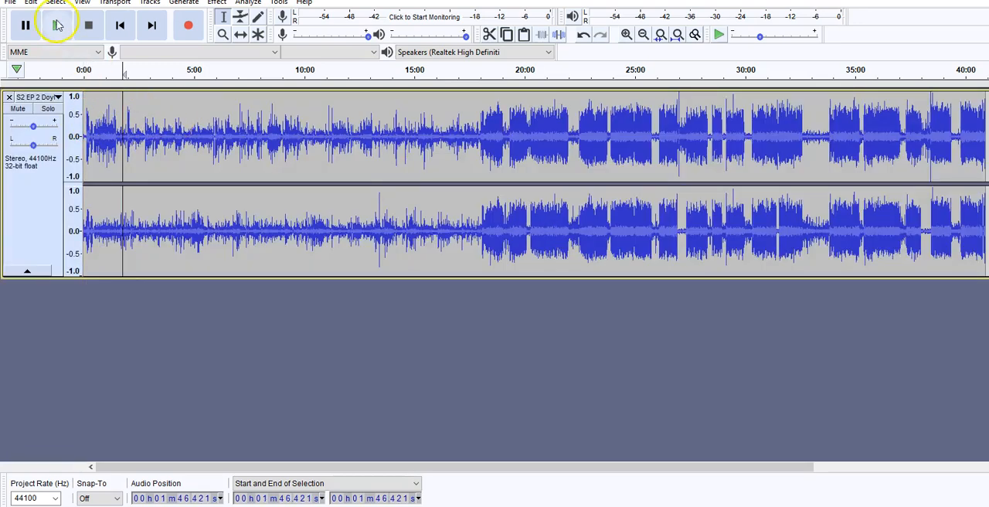
click(58, 26)
click(626, 34)
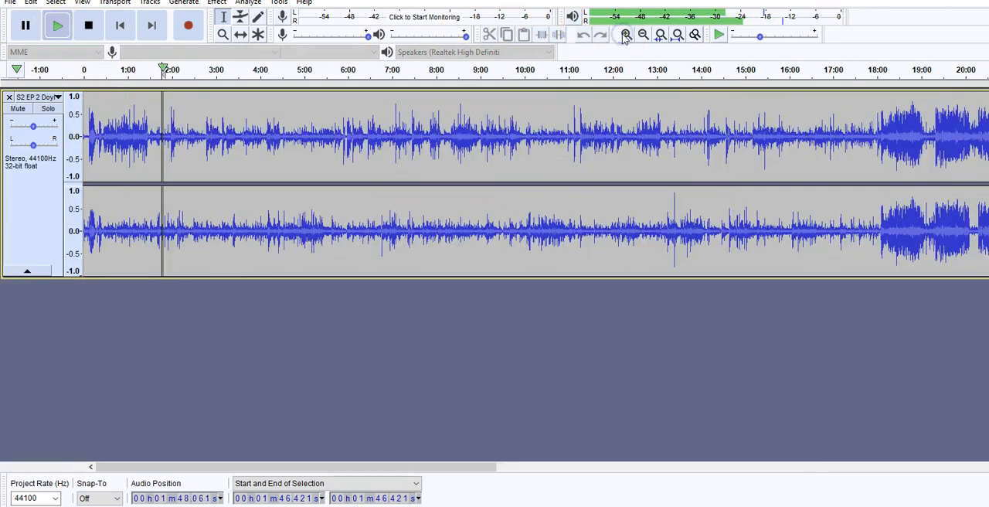
click(626, 34)
click(625, 34)
click(626, 33)
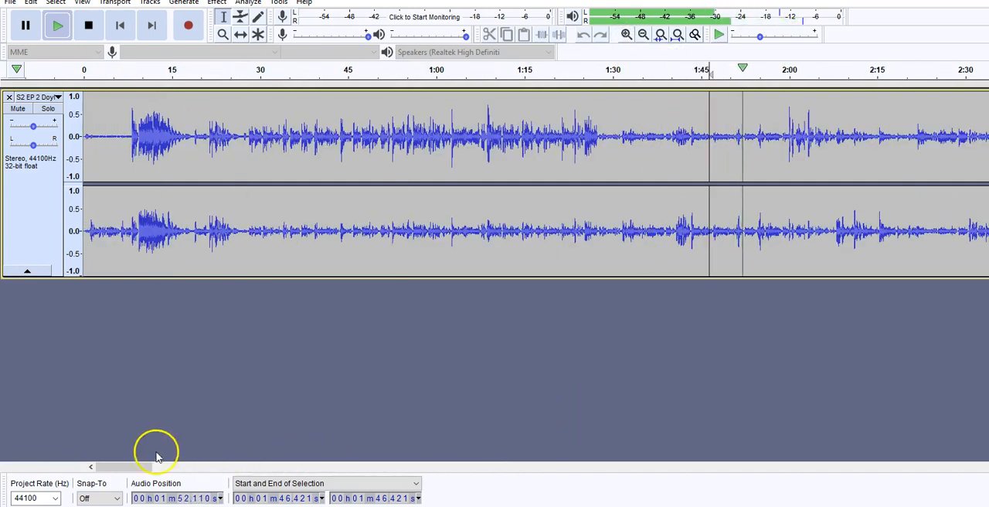
drag(129, 463, 153, 468)
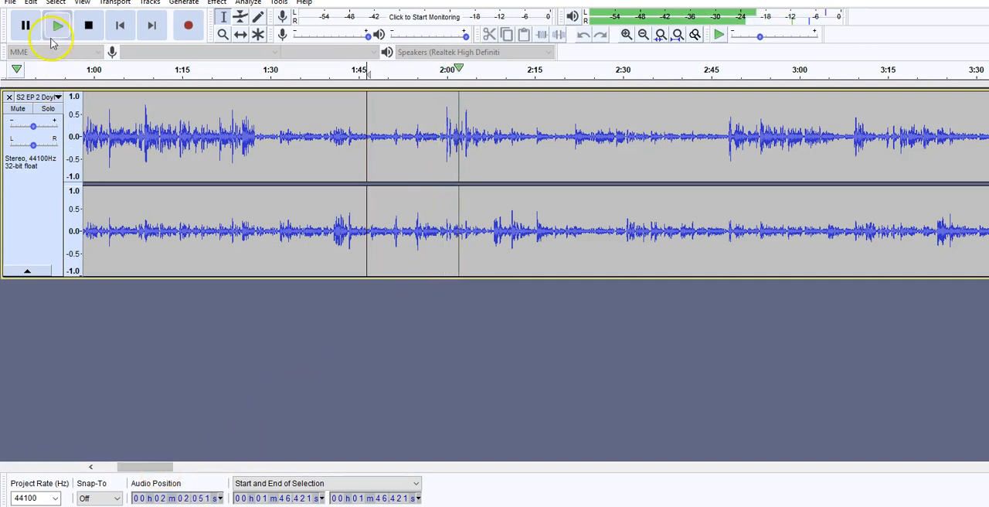
click(25, 25)
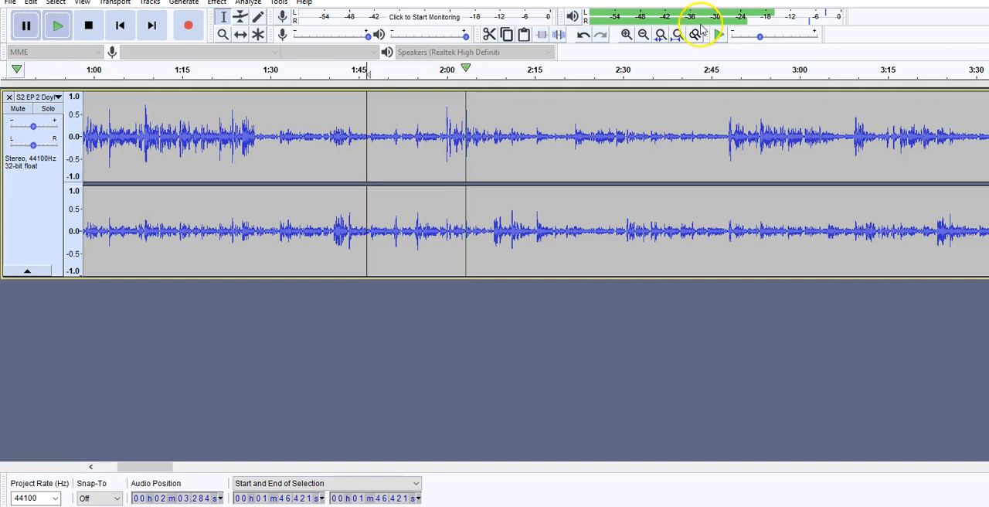
Examine the waveform around the two-minute mark up close and play it again.
click(626, 35)
click(626, 35)
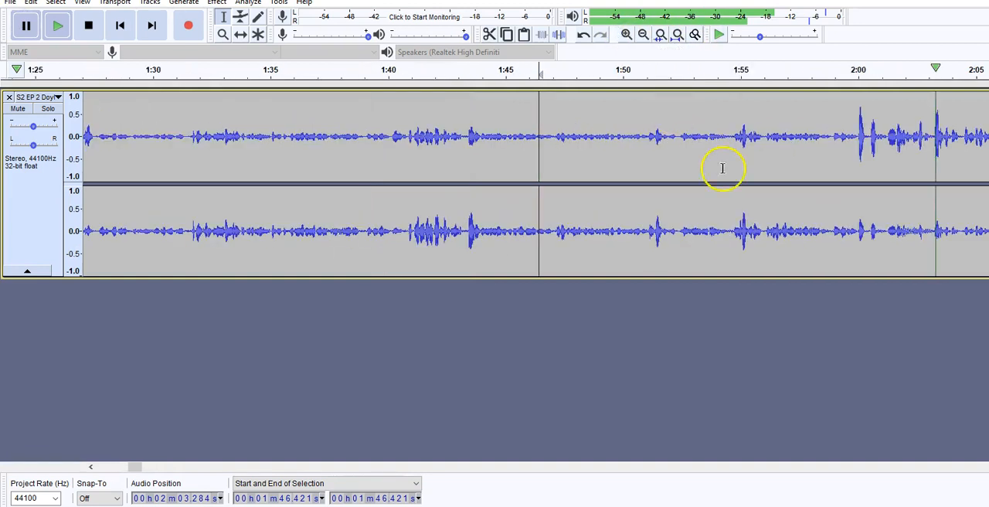
drag(143, 467, 150, 468)
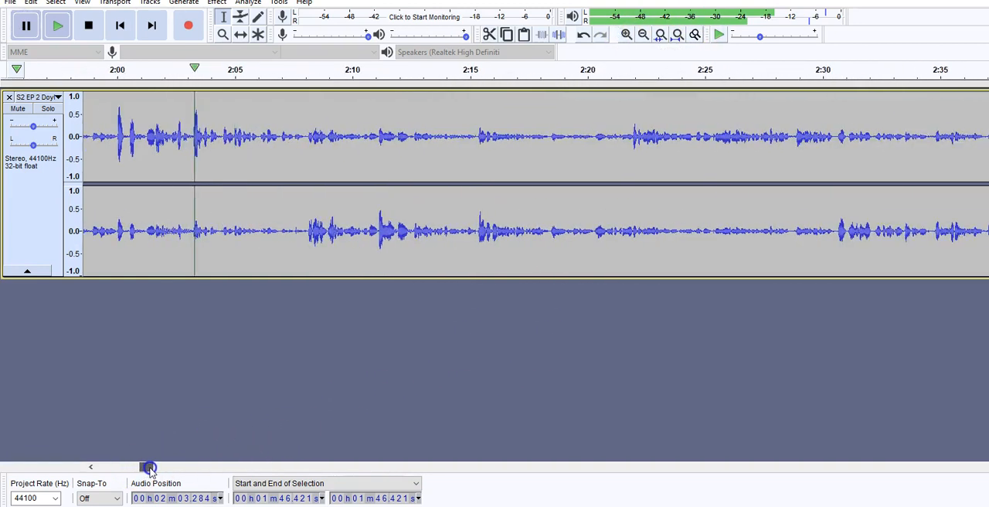
click(55, 28)
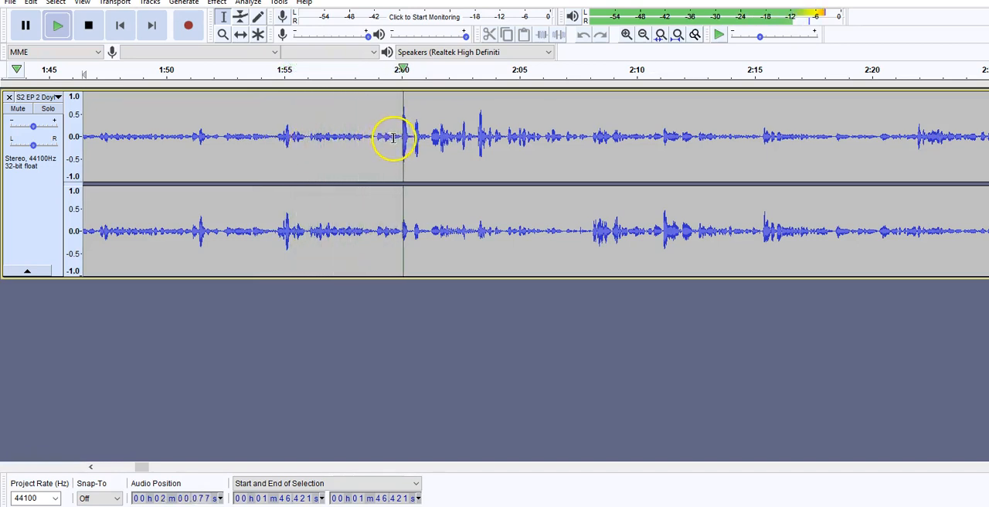
Select the short sound from about 2:01.28 to 2:01.60, listen to it on its own, and delete it.
drag(431, 139, 438, 139)
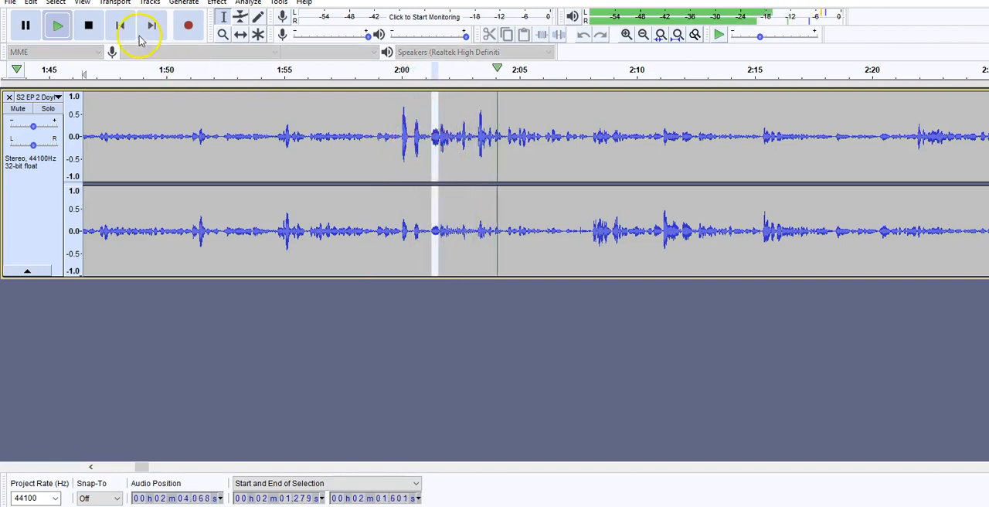
click(88, 26)
click(56, 27)
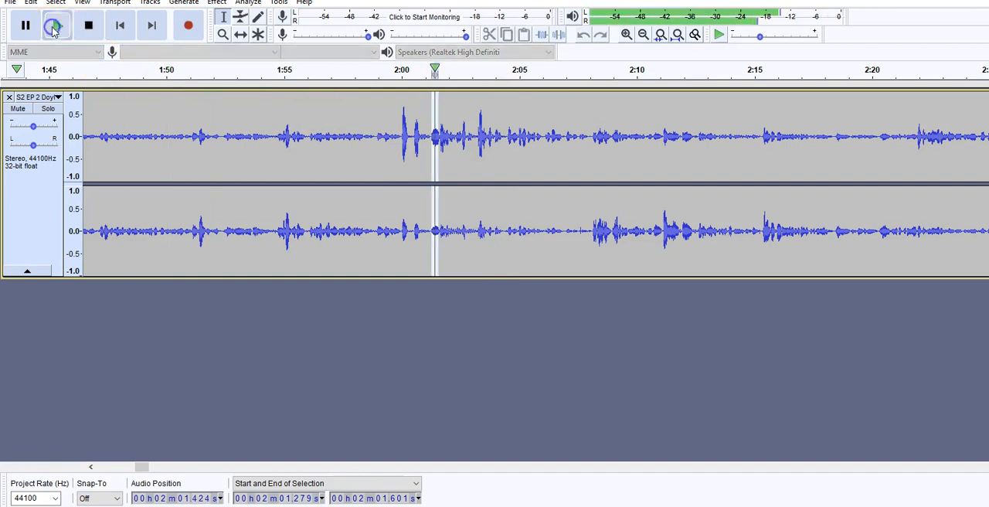
click(87, 26)
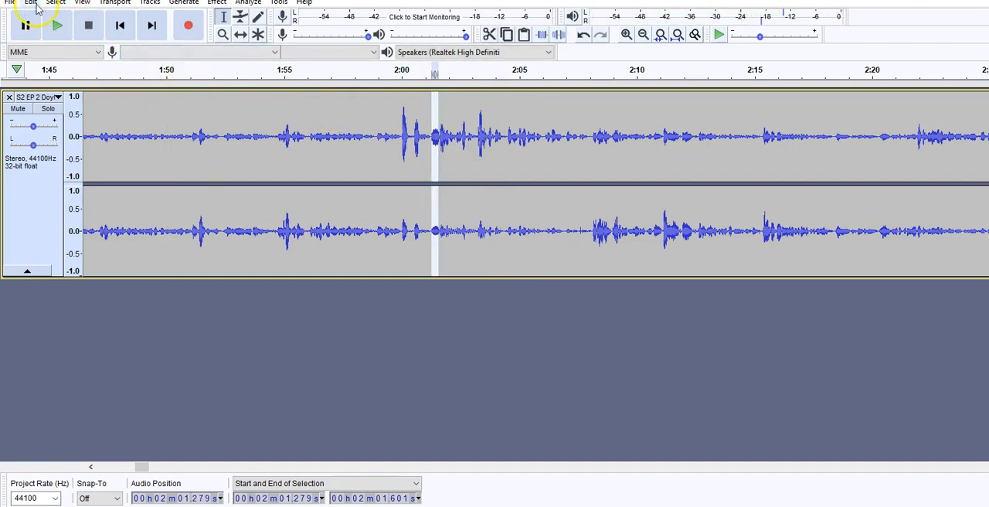
click(34, 5)
click(65, 61)
Play the podcast track from about 1:59.75 to check the edit, then stop playback.
click(394, 133)
click(48, 27)
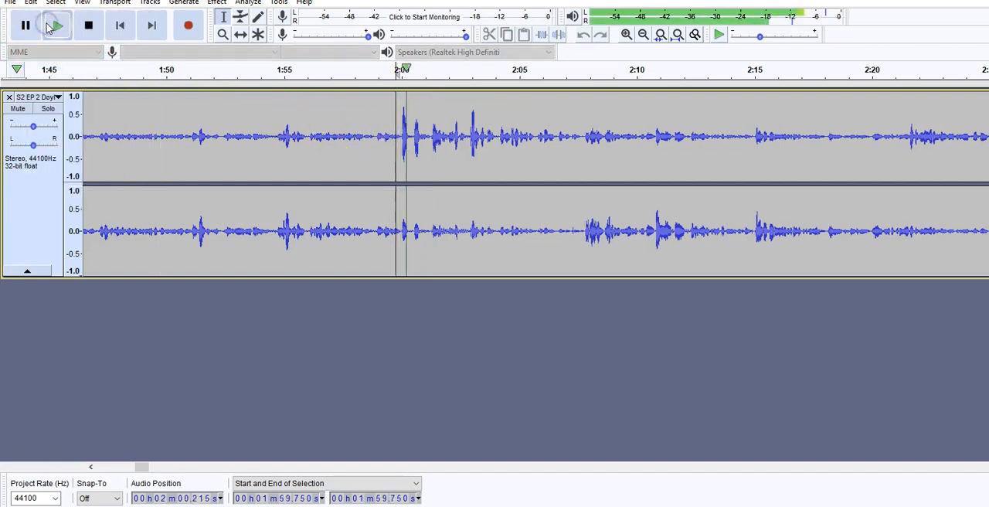
click(87, 25)
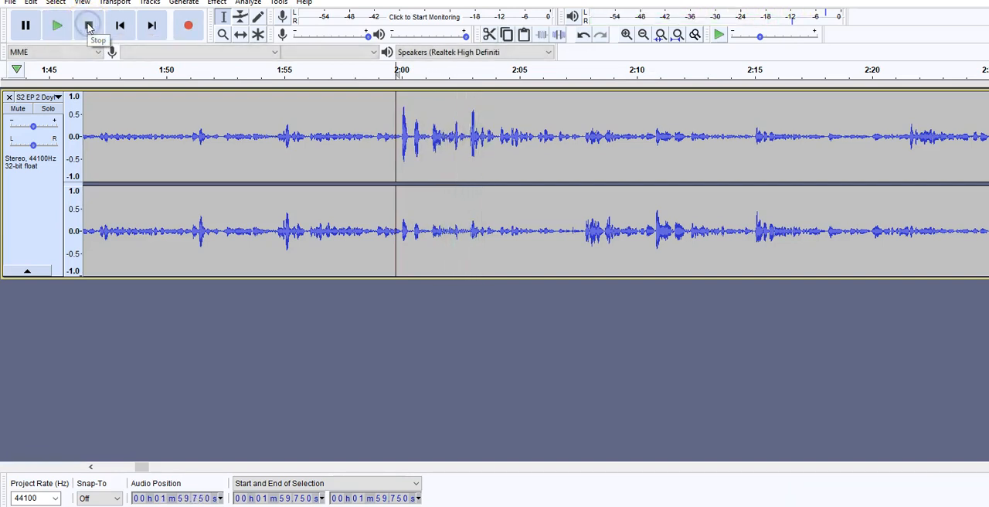
Copy about 22 seconds of empty space beyond the podcast audio's end, from about 41:10.9 to 41:33.2.
drag(139, 469, 442, 466)
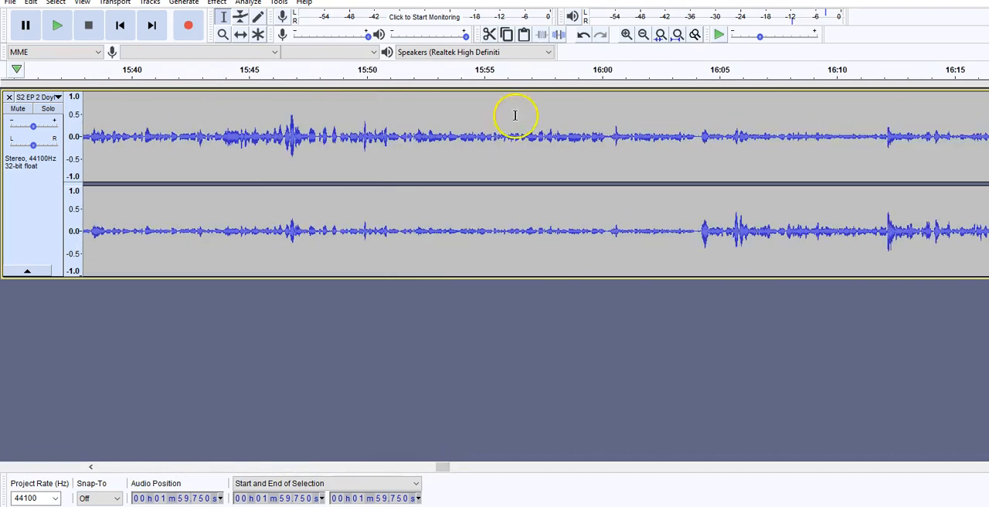
click(642, 35)
click(642, 35)
click(641, 35)
click(641, 35)
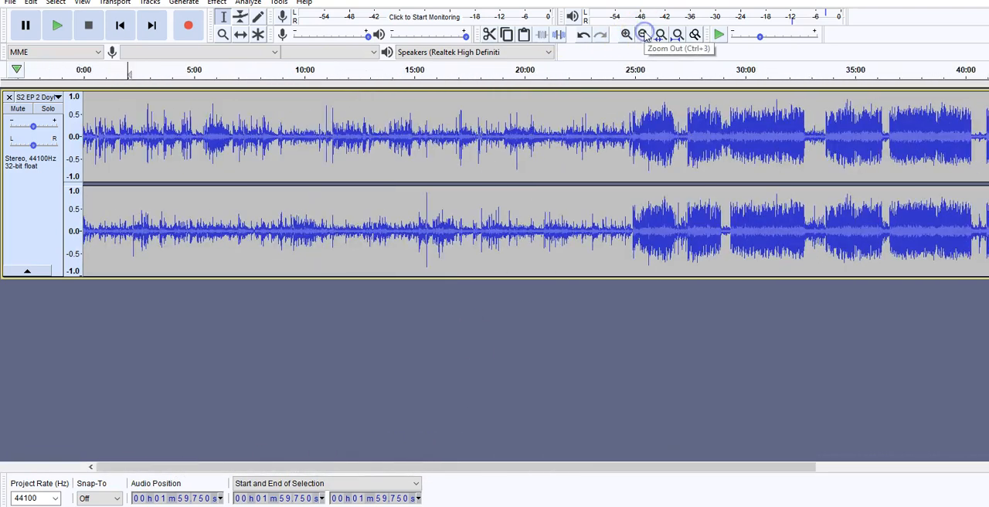
click(642, 36)
drag(556, 172, 570, 172)
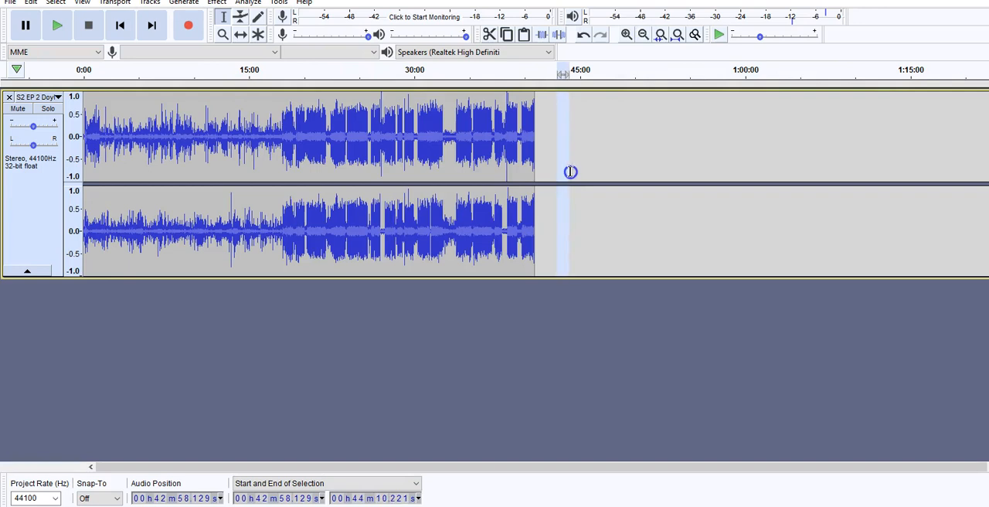
click(625, 35)
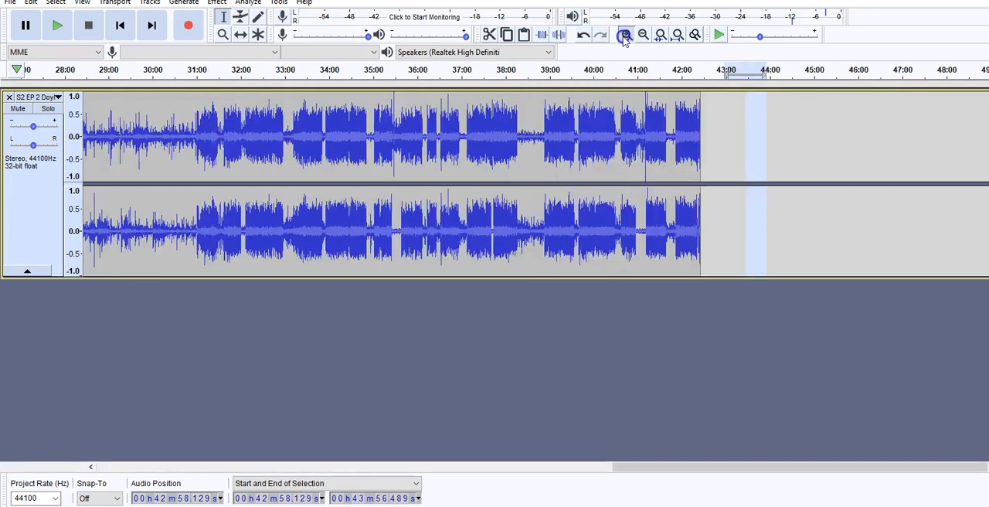
click(625, 35)
click(626, 36)
click(626, 36)
click(402, 170)
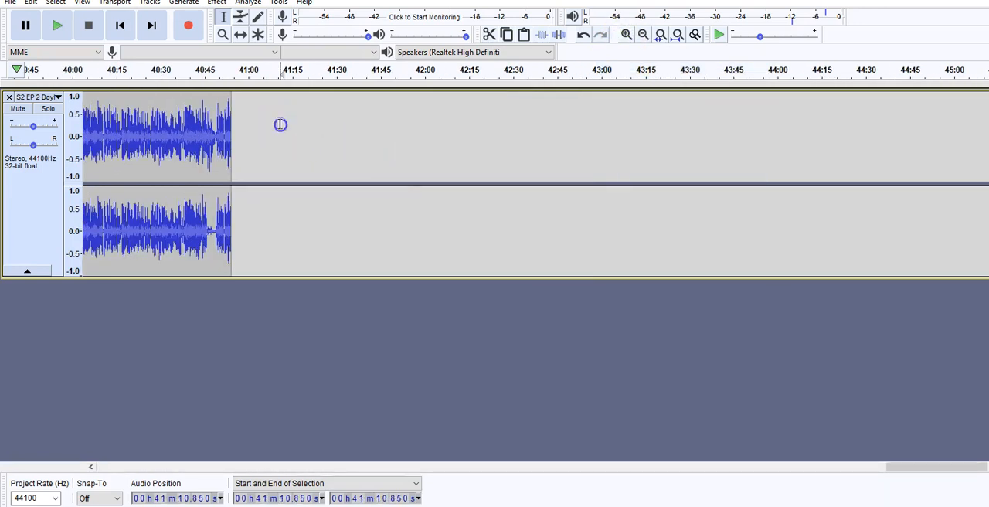
drag(281, 125, 346, 119)
click(31, 3)
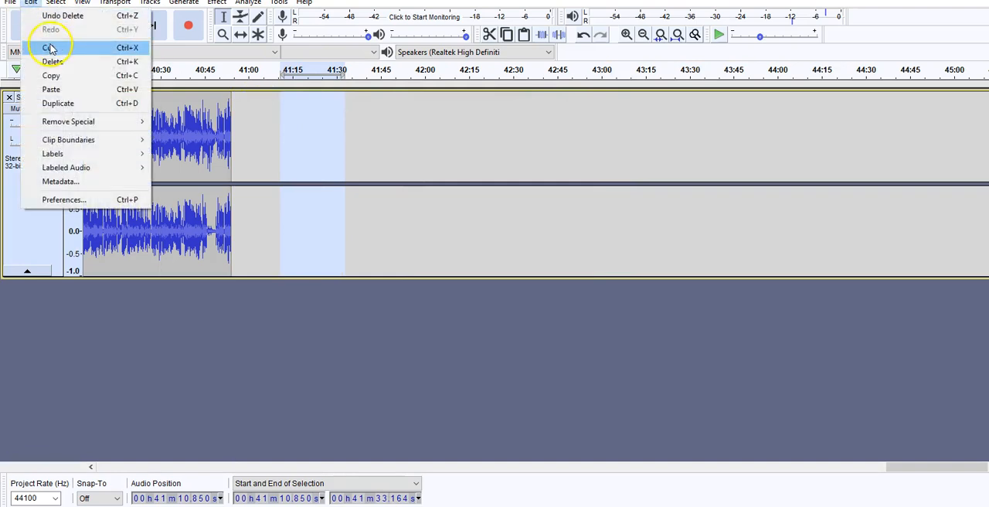
click(54, 75)
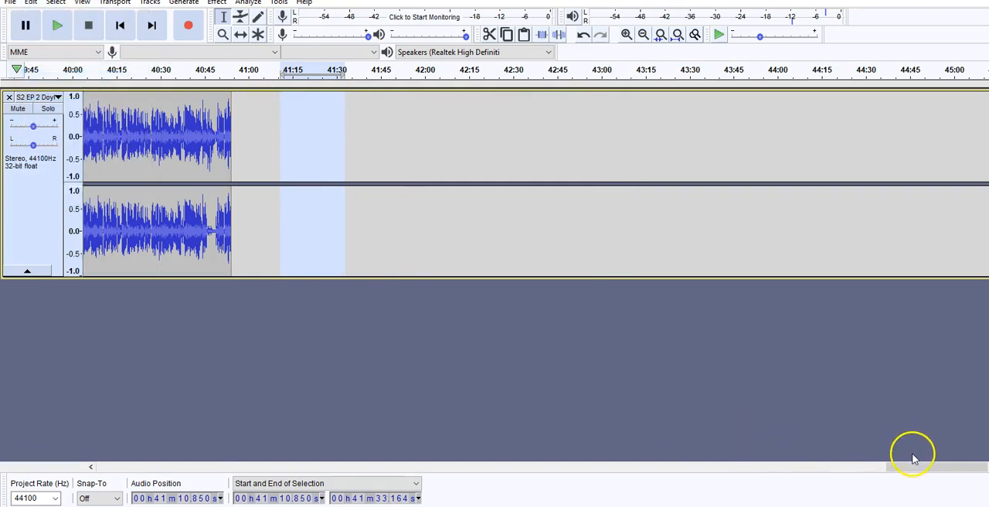
Paste the copied silence at the very start of the podcast track.
drag(945, 465, 99, 444)
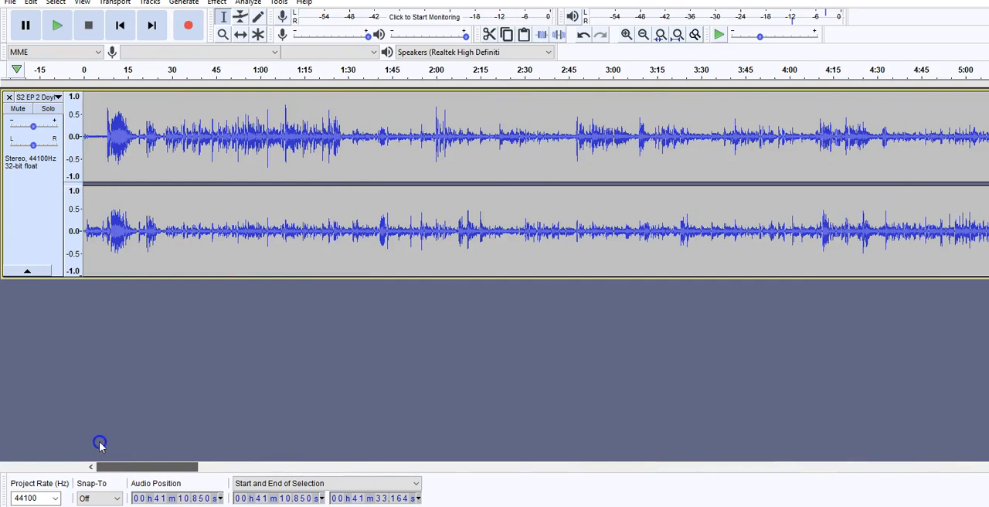
click(84, 130)
click(30, 3)
click(54, 82)
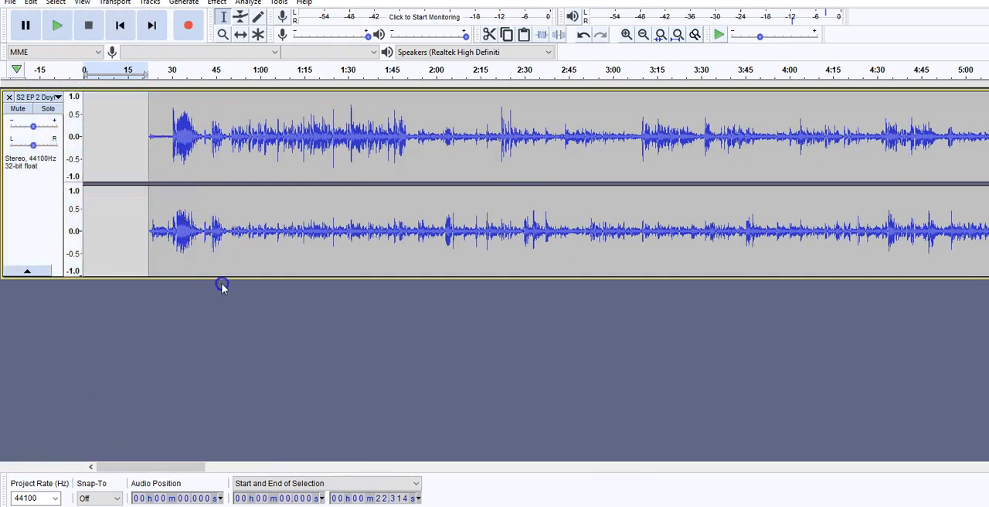
Import the music file Dee_Yan-Key_-_16_-_Clowns from the Satire Podcast folder as a new track.
click(11, 5)
click(58, 108)
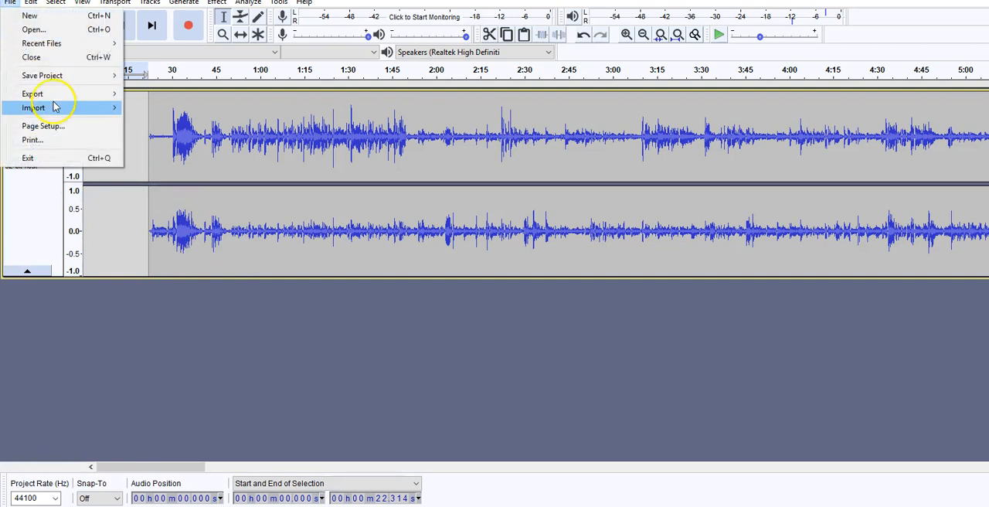
click(150, 108)
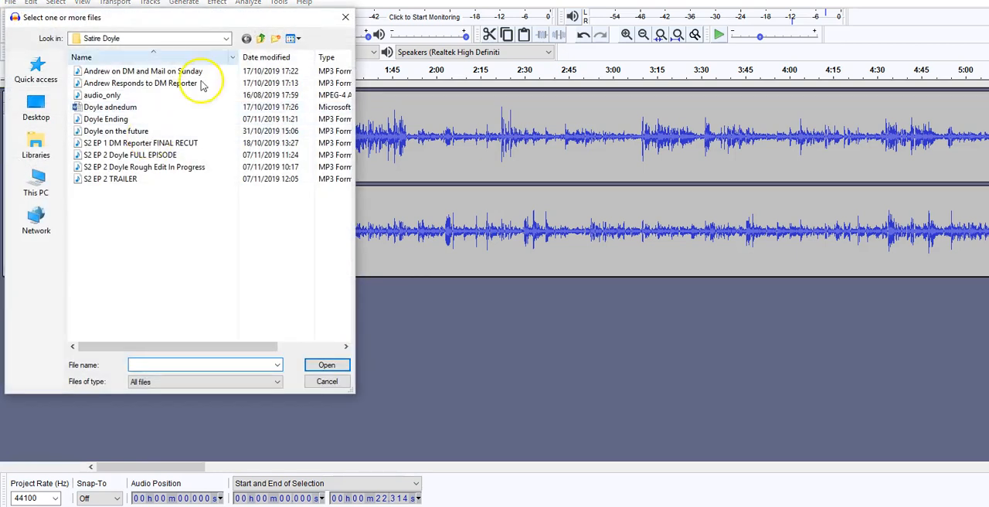
click(263, 39)
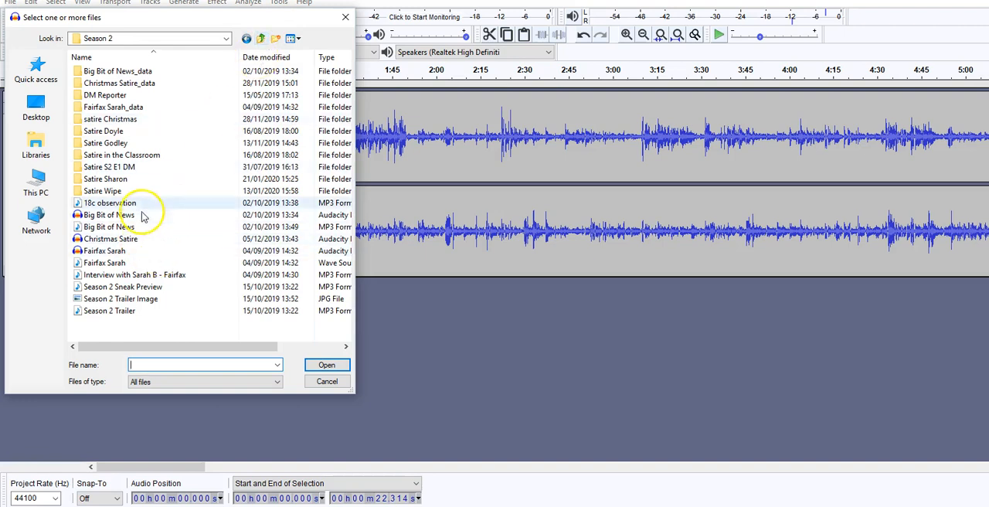
click(263, 40)
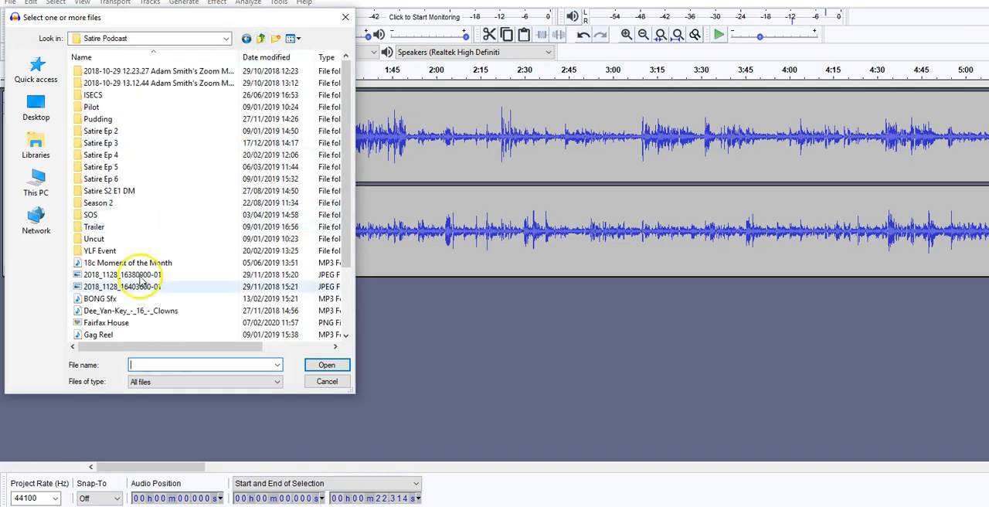
double_click(137, 311)
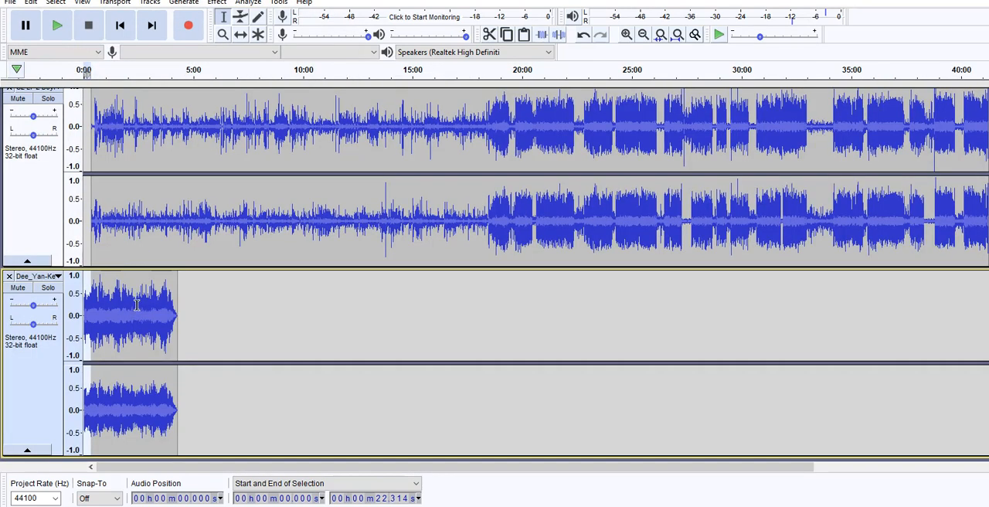
Cut the music track from about 22.3 seconds to its end so it stops where the podcast audio starts.
drag(190, 321, 97, 322)
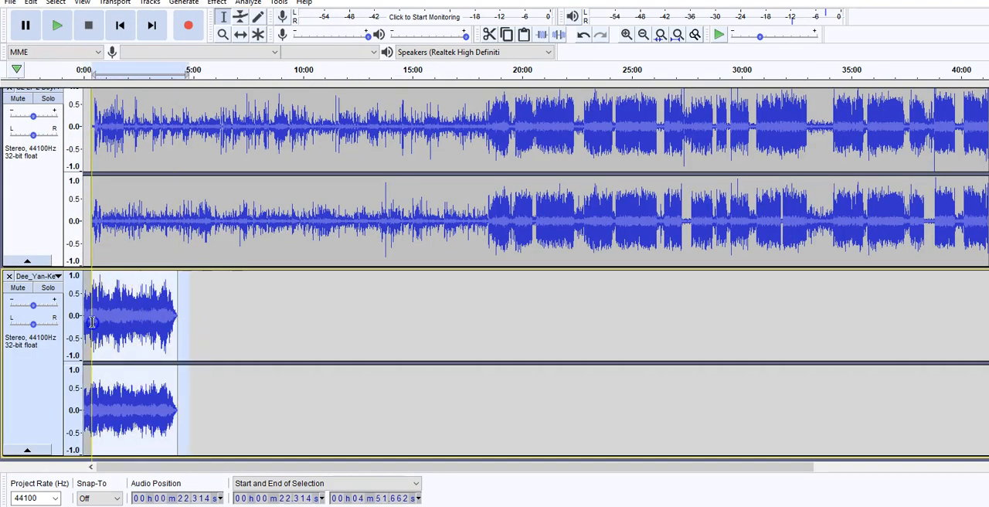
click(31, 3)
click(46, 46)
Delete the silent first 2.1 seconds of the music track and play the project from the start.
click(626, 34)
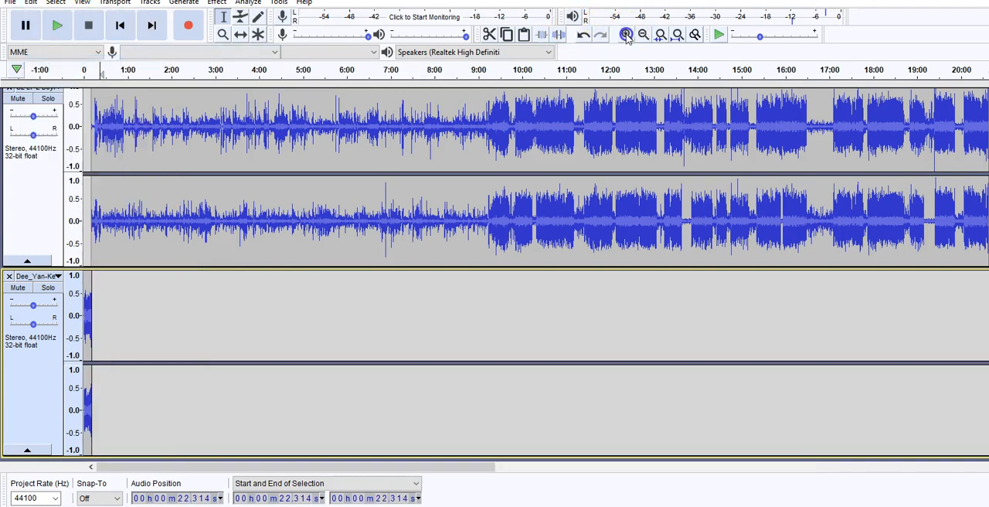
click(626, 34)
click(625, 34)
click(626, 34)
click(625, 34)
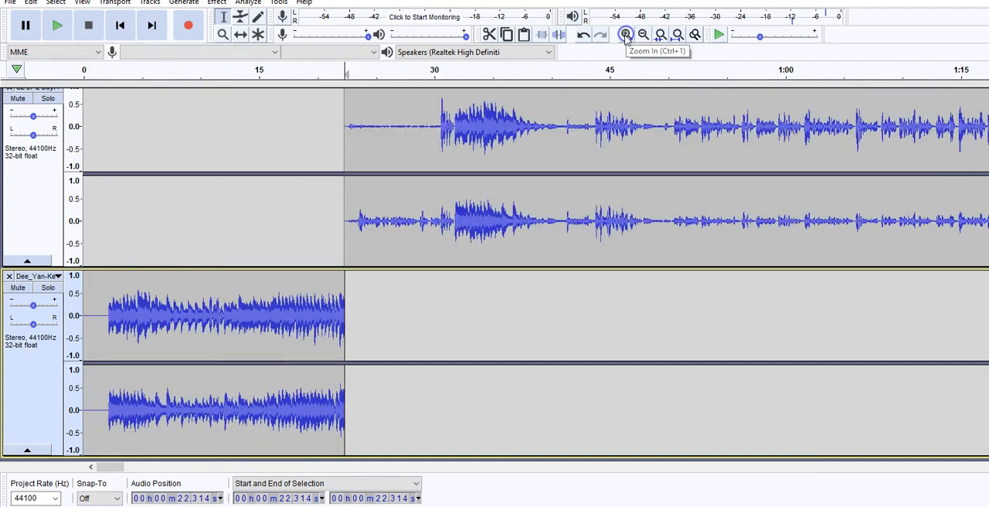
drag(108, 322, 78, 322)
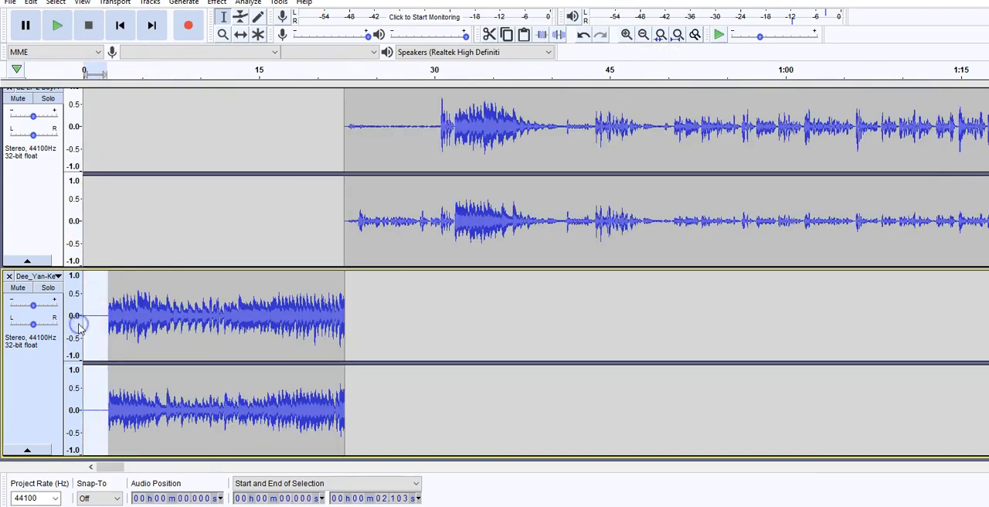
key(Delete)
click(57, 26)
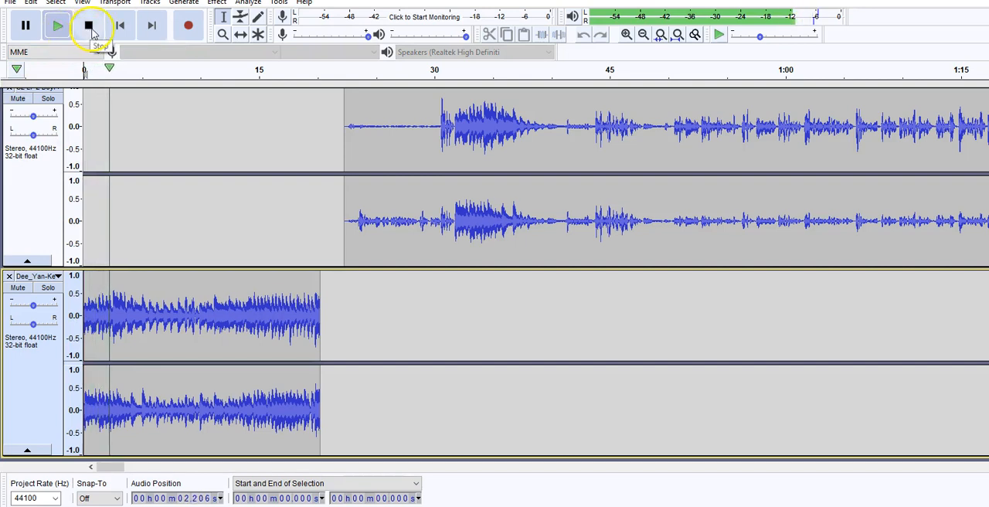
Stop playback and apply a Fade In to the first 5 seconds of the music track.
click(90, 26)
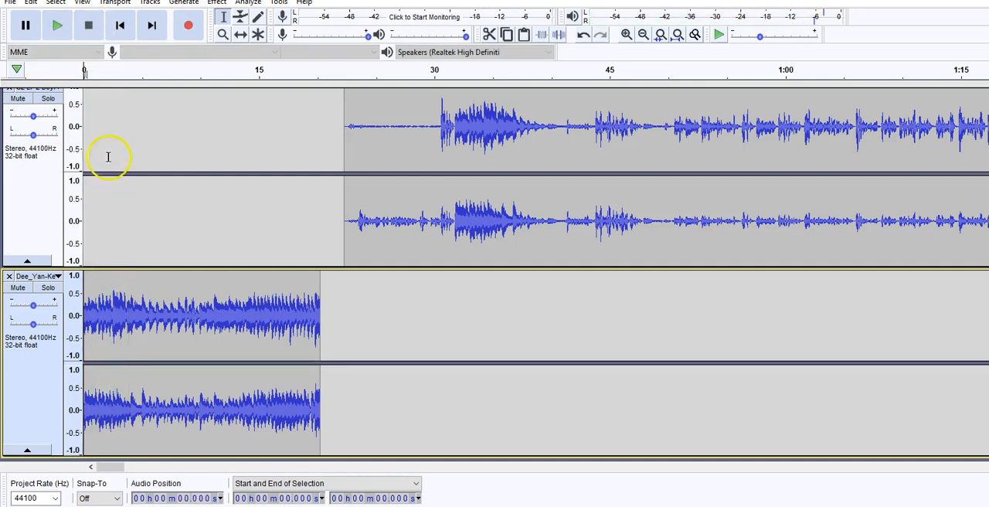
drag(141, 316, 77, 319)
click(217, 2)
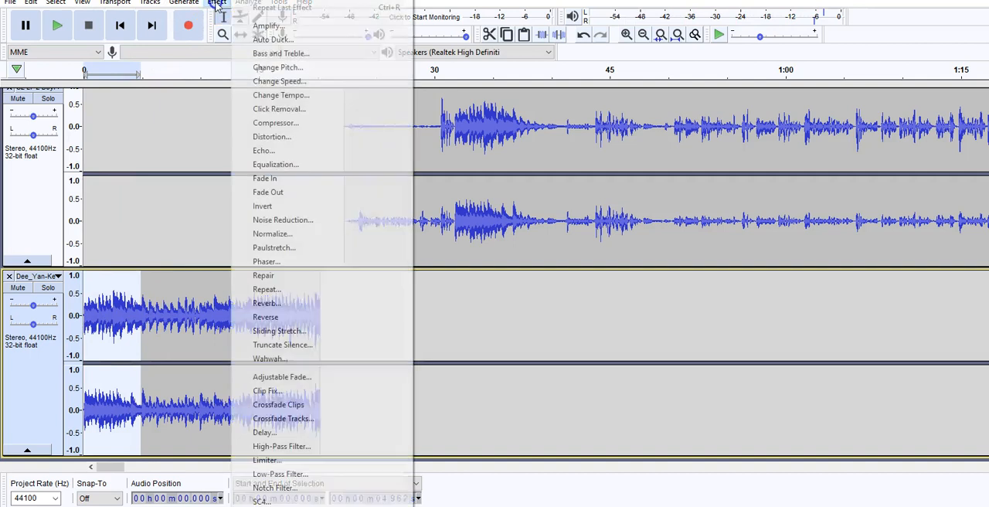
click(290, 184)
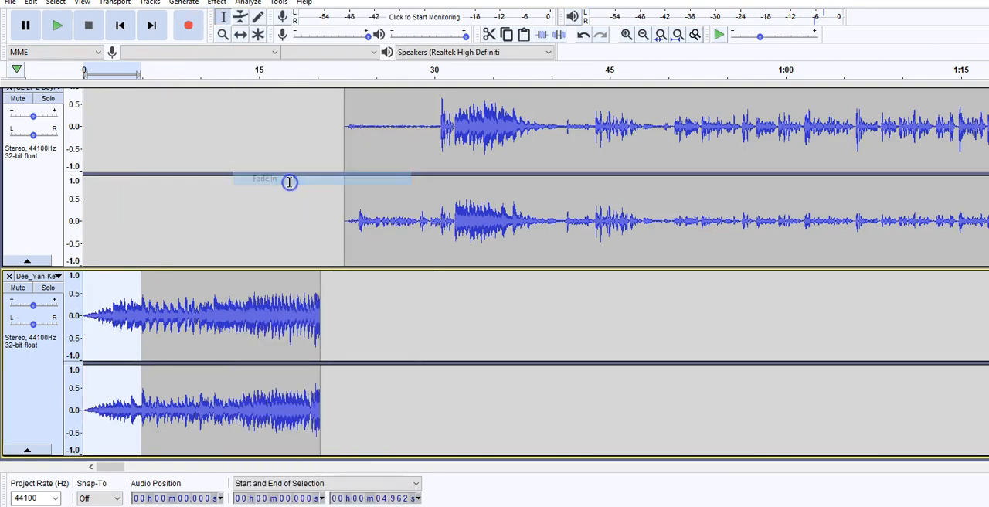
Play the project from about 0.4 seconds to check the music's fade-in.
click(91, 296)
scroll(87, 250, up, 1)
click(88, 250)
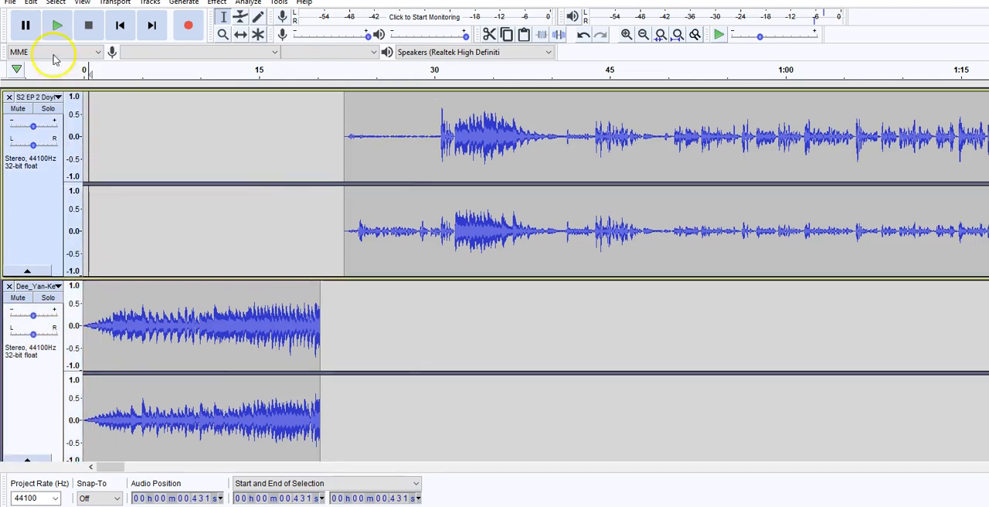
click(54, 27)
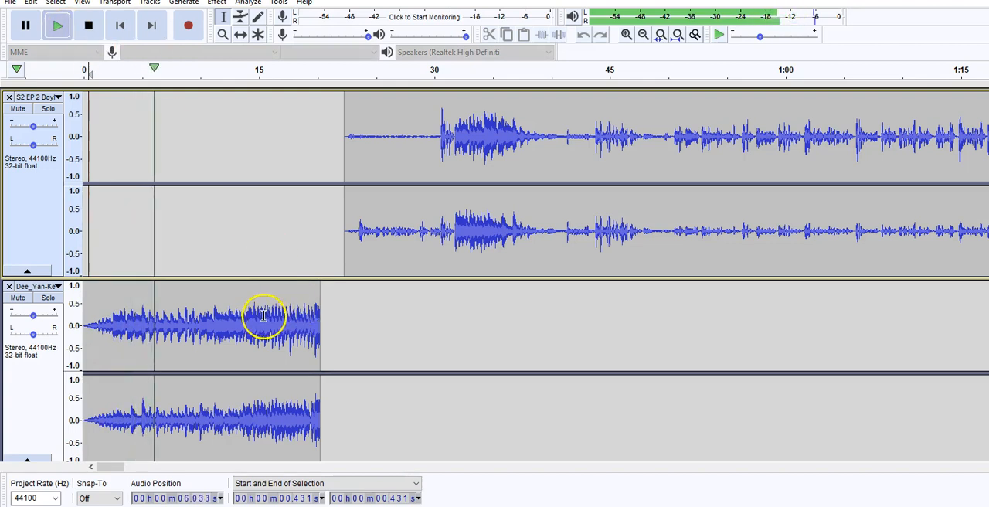
Delete the end of the music track from about 13.6 seconds onward.
drag(243, 313, 315, 327)
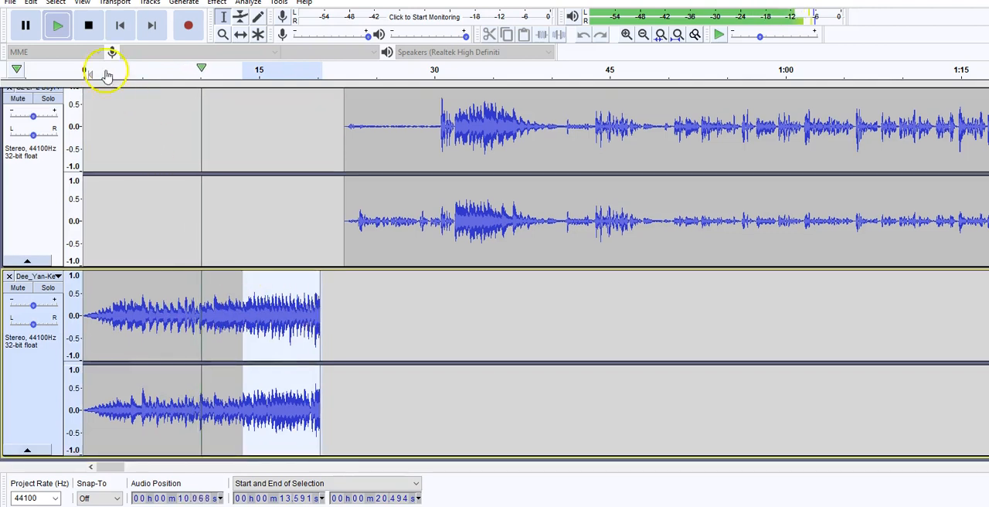
click(90, 25)
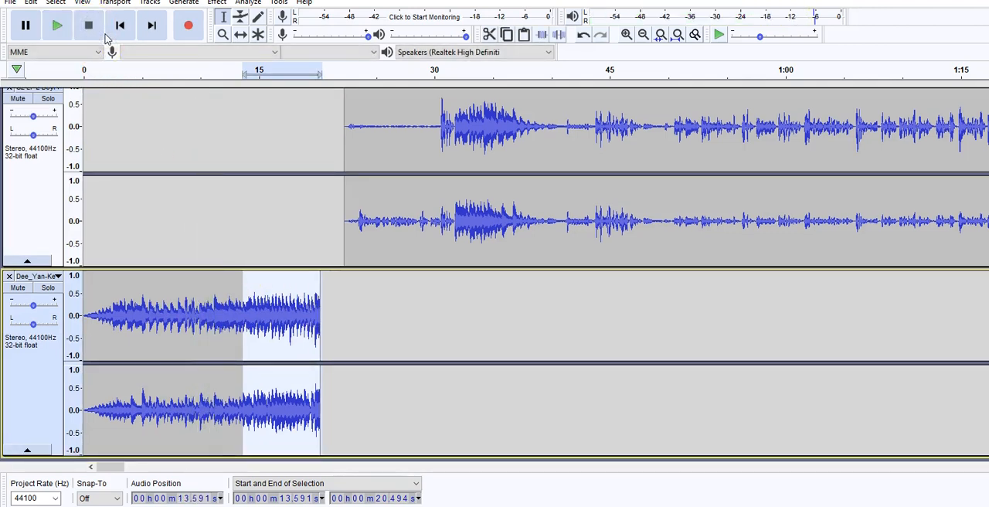
key(Delete)
Apply a Fade Out to the music from about 10.2 seconds to its end and play back the ending.
drag(256, 302, 203, 307)
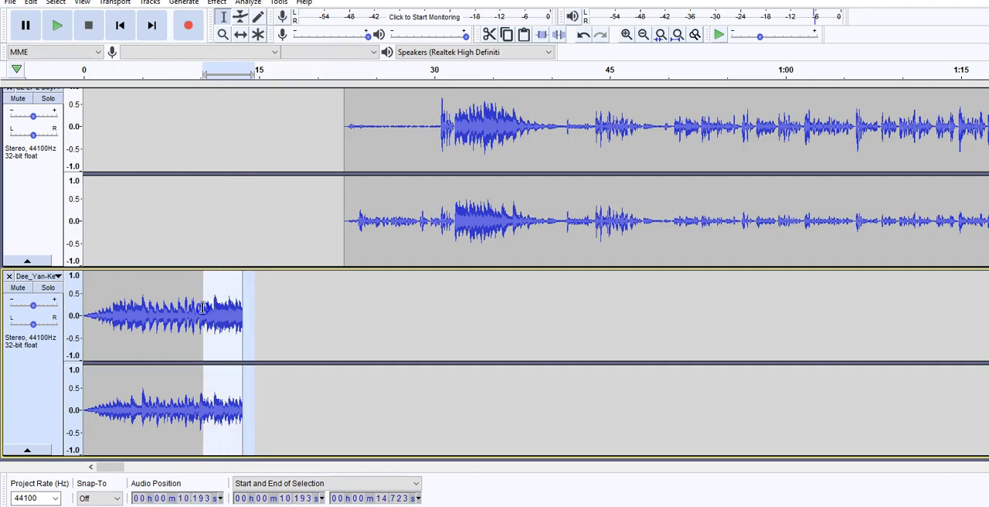
click(216, 3)
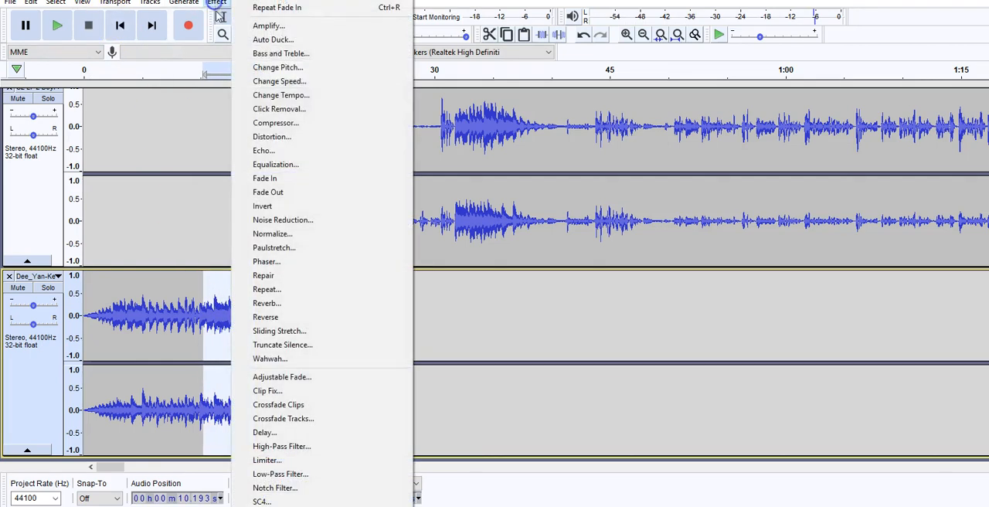
click(292, 193)
click(193, 303)
click(57, 28)
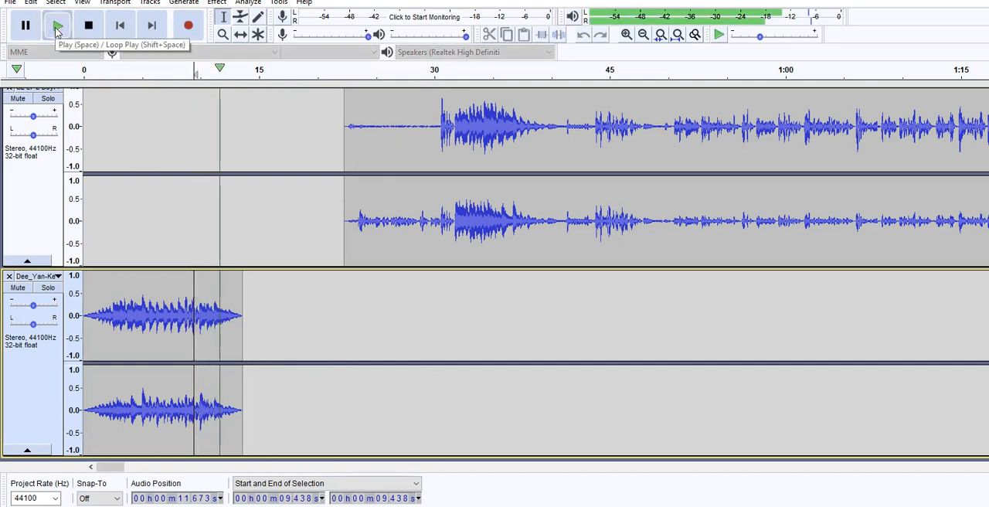
click(88, 25)
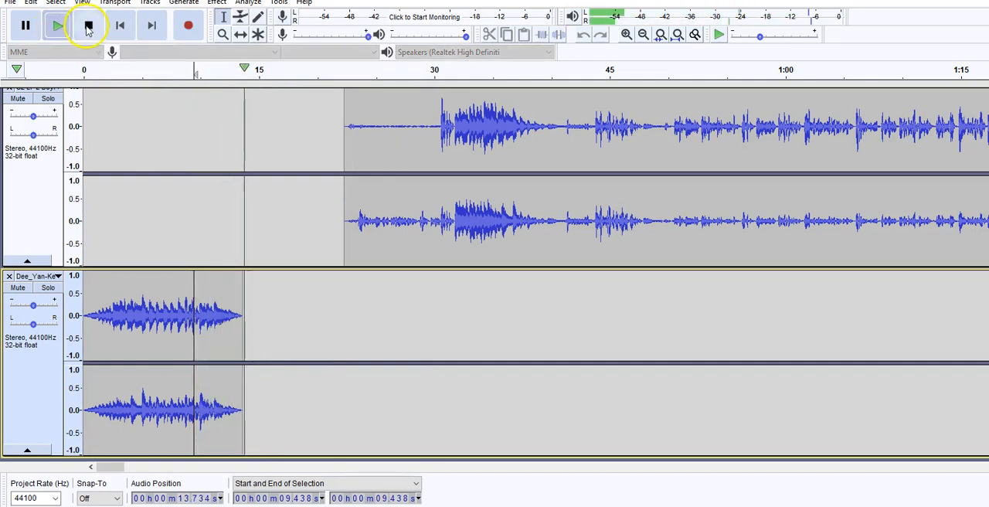
Delete the podcast track's silence from about 12.4 seconds up to the start of its audio, and play the transition from about 10.3 seconds.
drag(344, 183, 228, 185)
key(Delete)
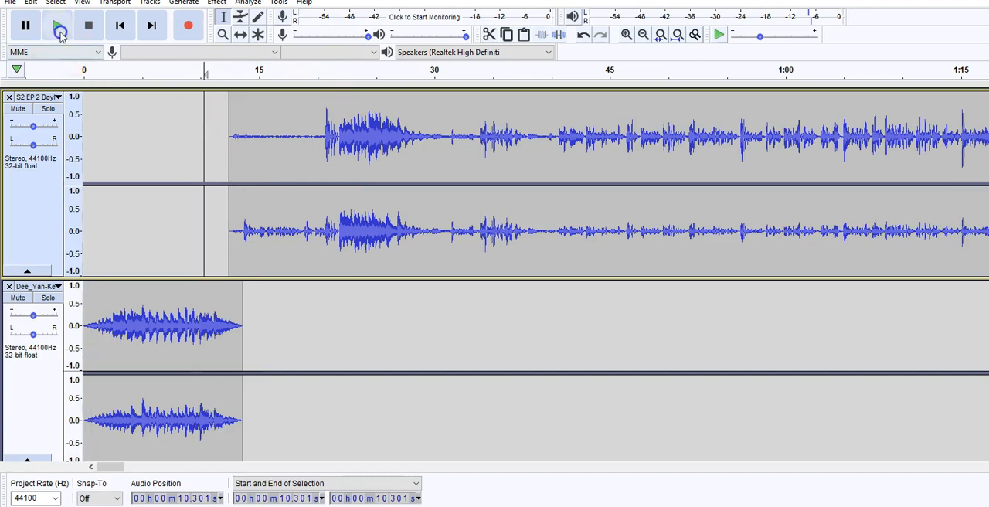
click(60, 34)
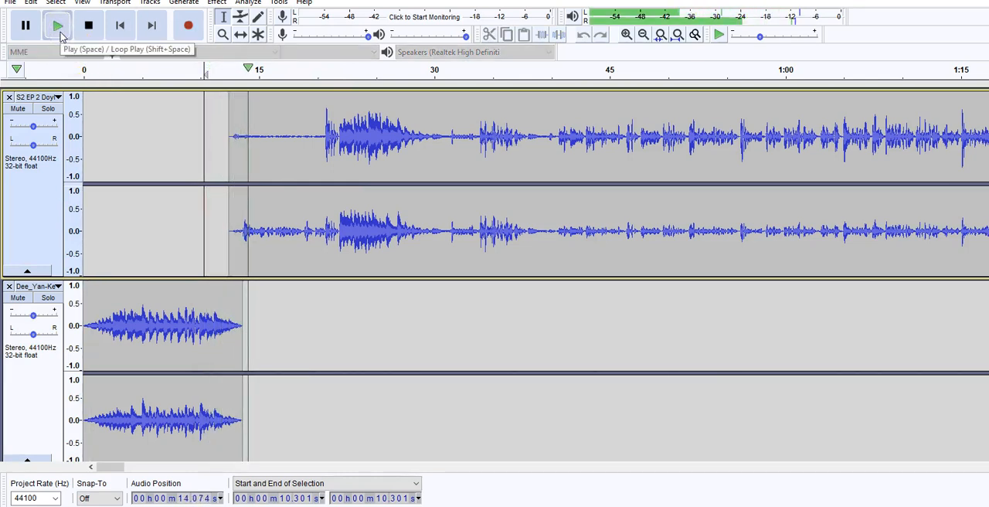
click(88, 26)
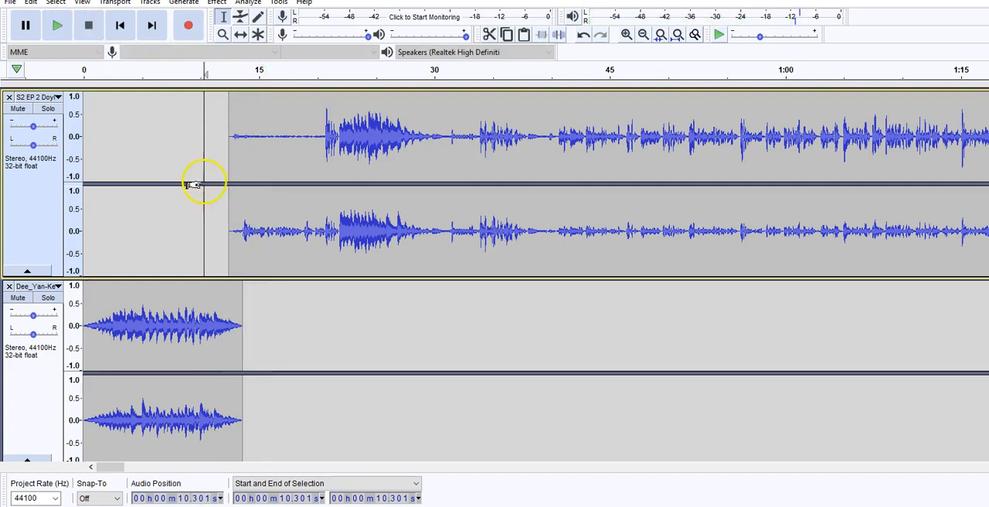
Delete the first second or so of podcast audio, up to about 13.6 seconds, and play the transition from about 4 seconds.
drag(241, 230, 230, 233)
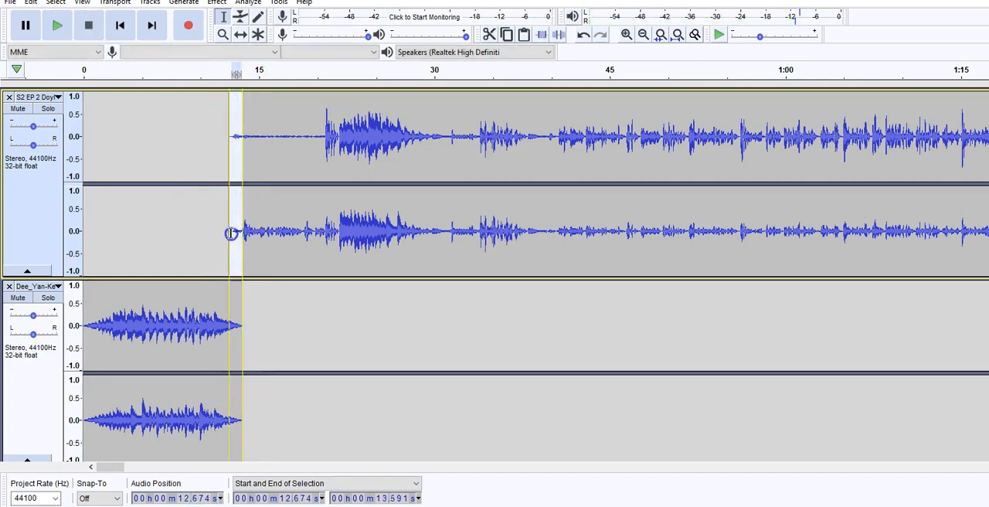
key(Delete)
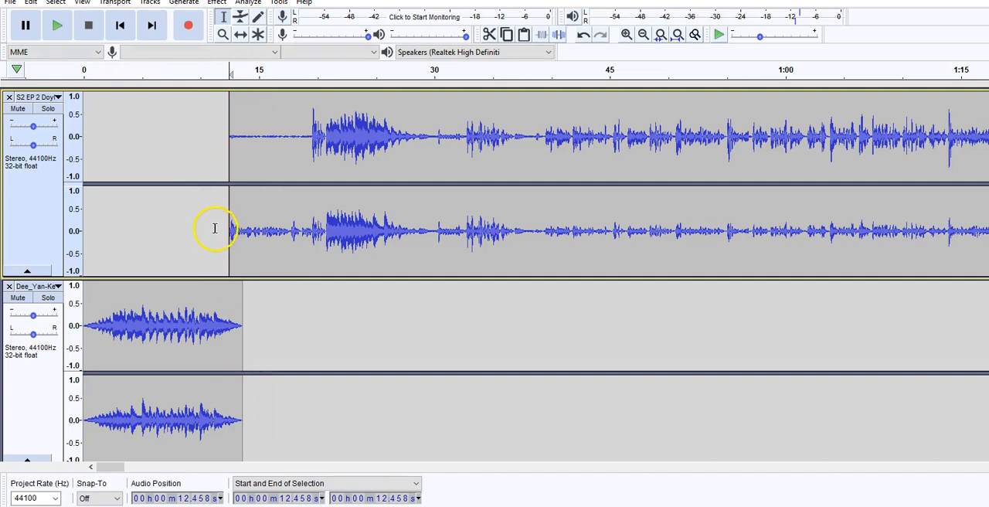
click(62, 27)
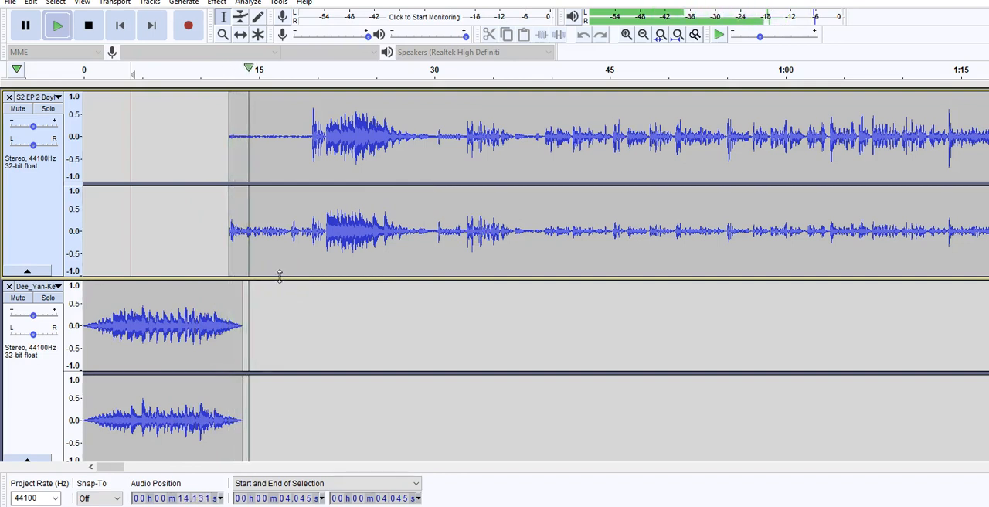
click(89, 27)
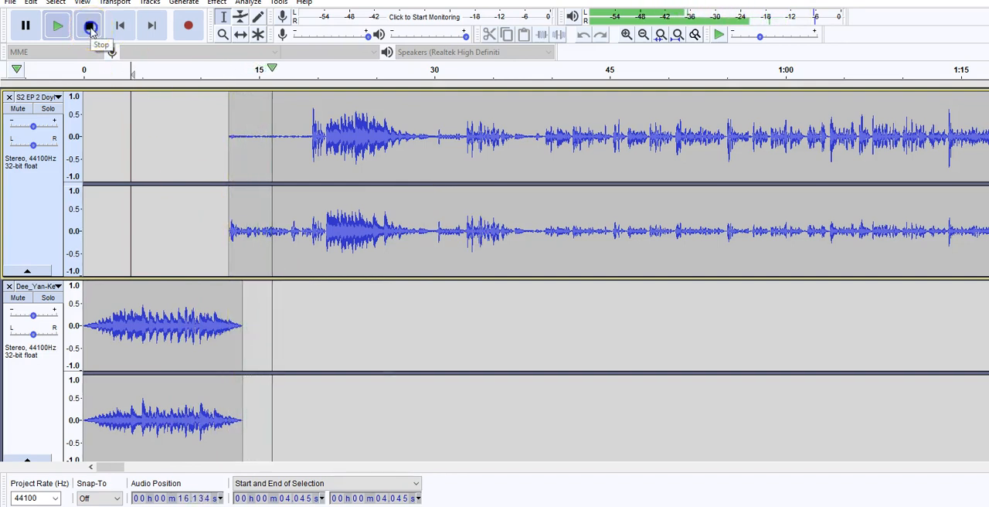
Play the podcast from about 2:58 to find a spot for a sound effect.
drag(120, 471, 173, 469)
click(442, 133)
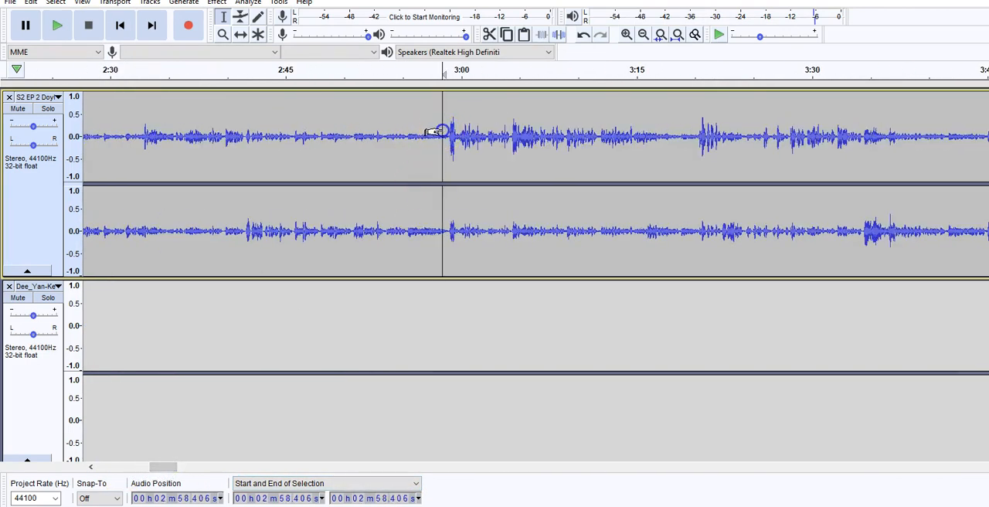
click(55, 25)
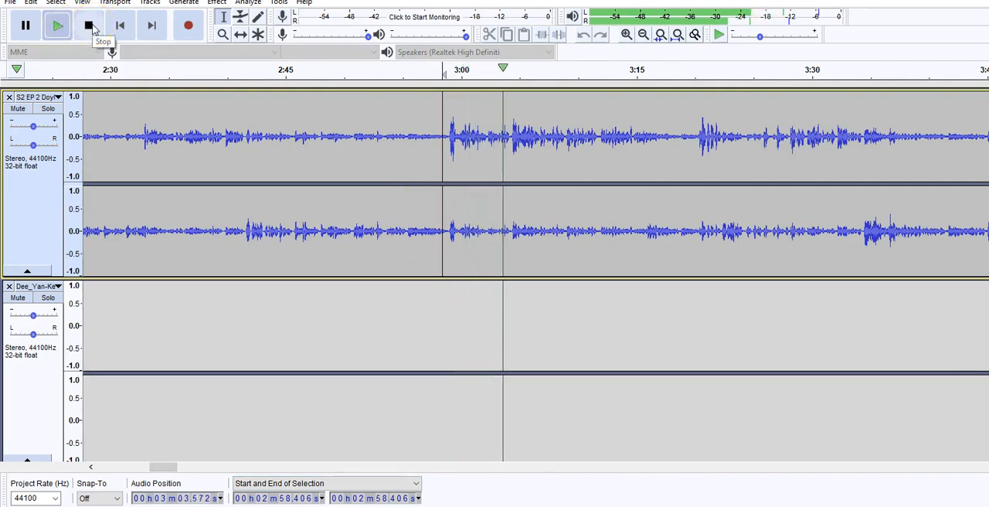
click(90, 26)
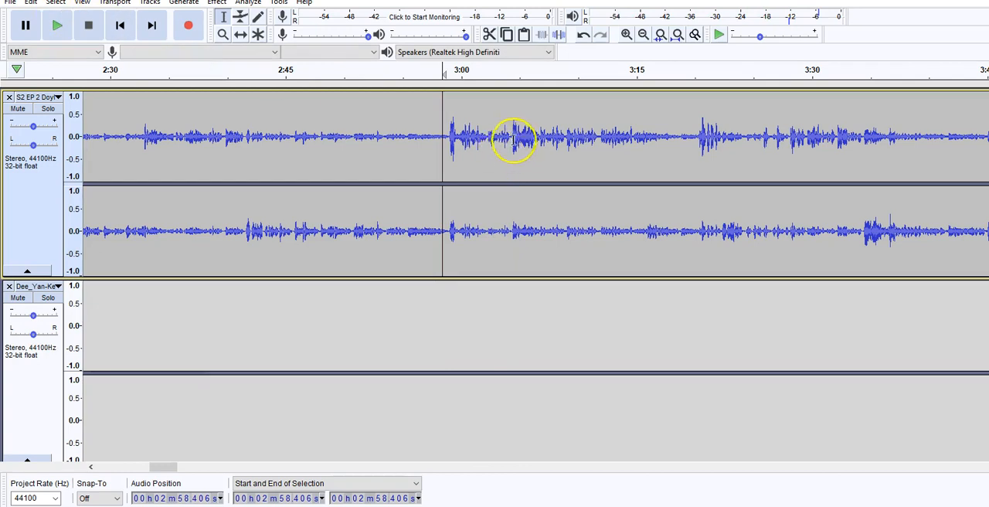
Mark about 3:04 on the timeline and import BONG Sfx from the Satire Podcast folder as a new track.
click(509, 136)
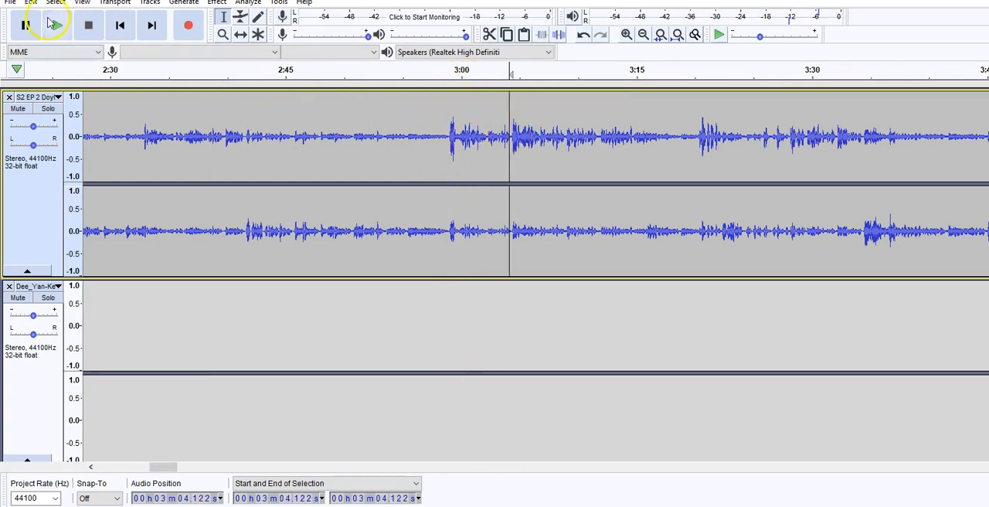
click(508, 297)
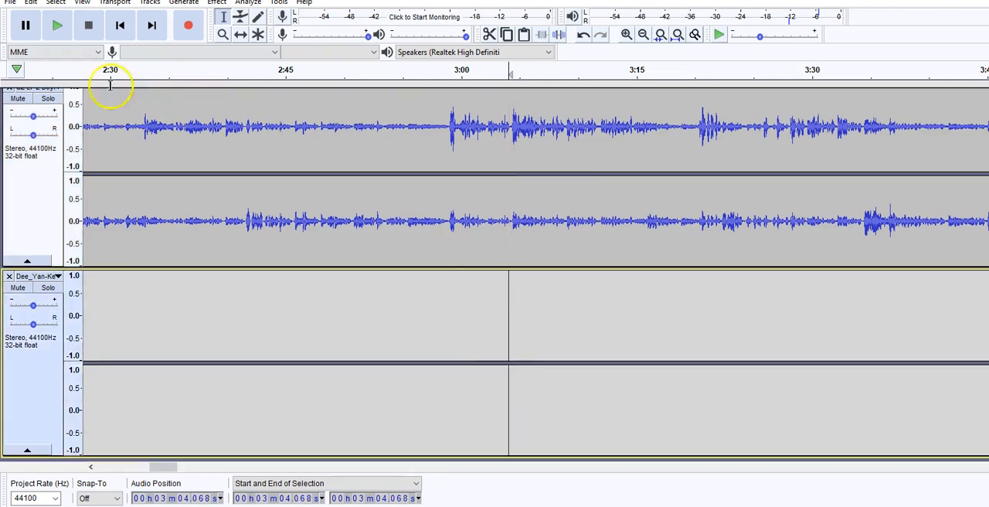
click(10, 3)
mouse_move(73, 105)
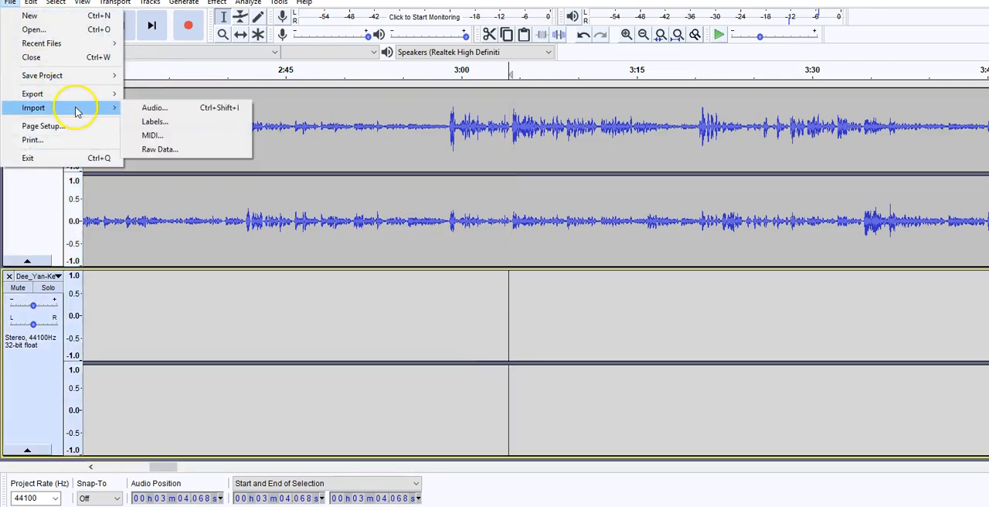
click(139, 110)
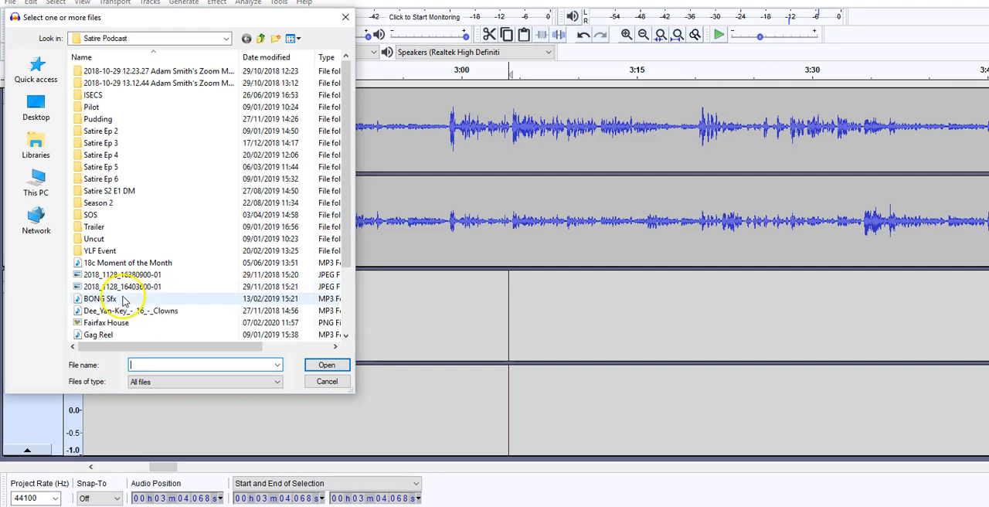
double_click(77, 244)
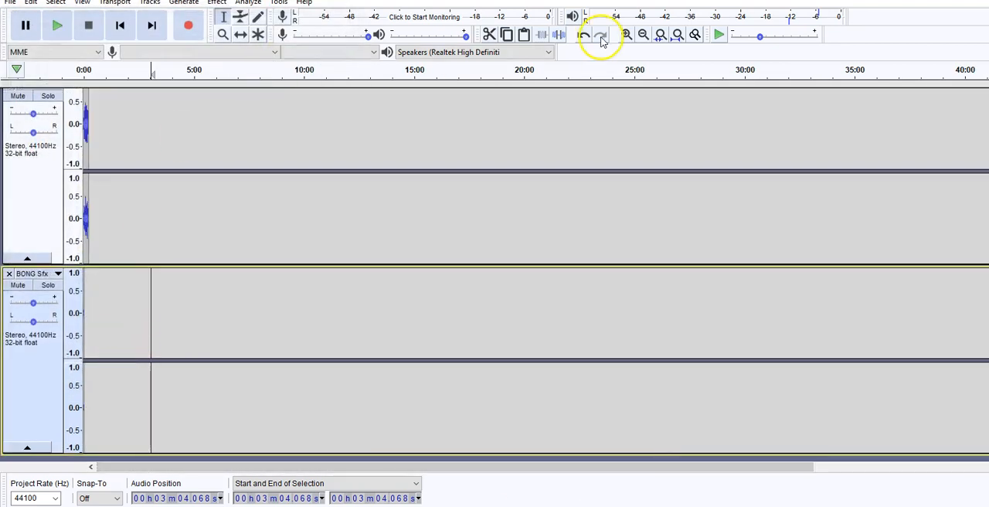
Select the whole BONG Sfx clip at the start of its track and play it.
click(625, 34)
click(626, 34)
click(625, 34)
click(625, 34)
click(625, 34)
click(626, 34)
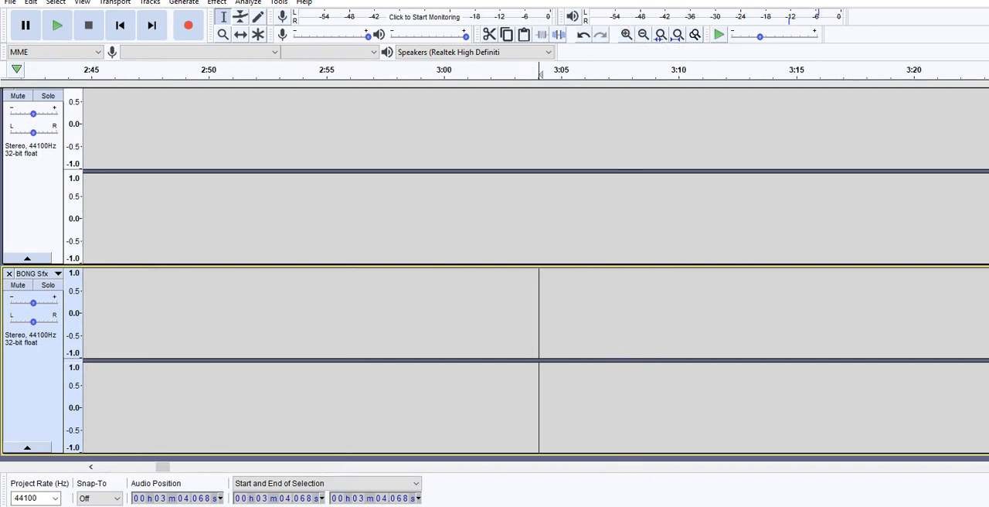
click(170, 467)
drag(136, 464, 51, 454)
drag(171, 466, 96, 465)
drag(126, 319, 75, 319)
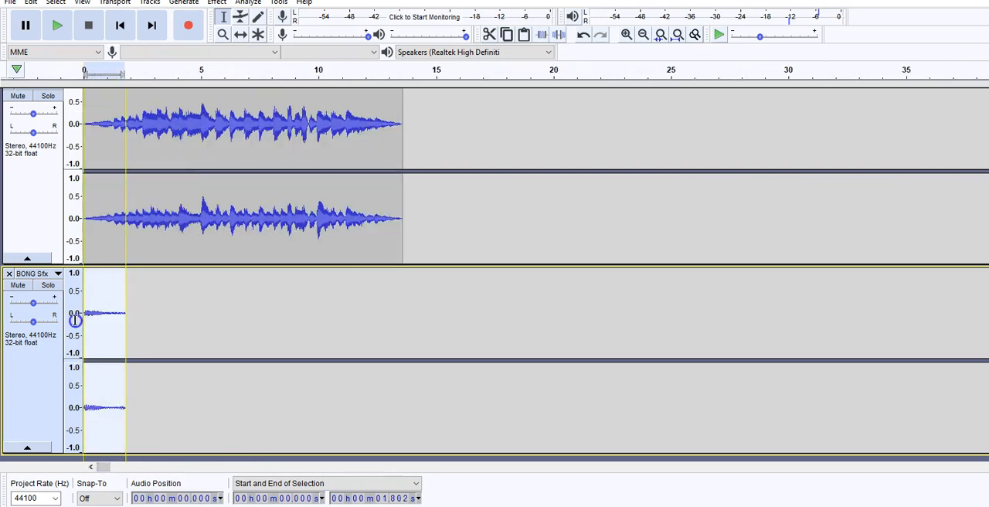
click(60, 21)
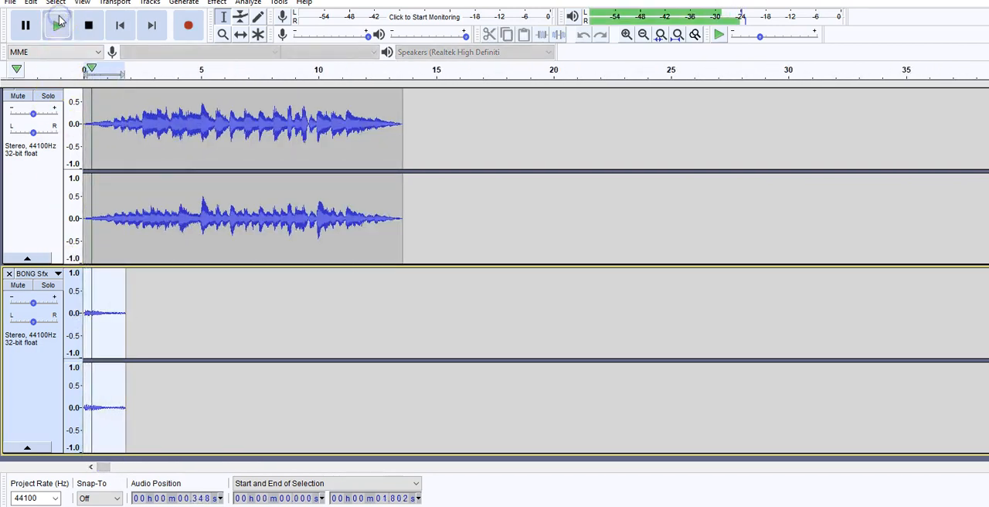
Mute the Dee_Yan-Key music track and play the BONG Sfx clip on its own.
click(15, 96)
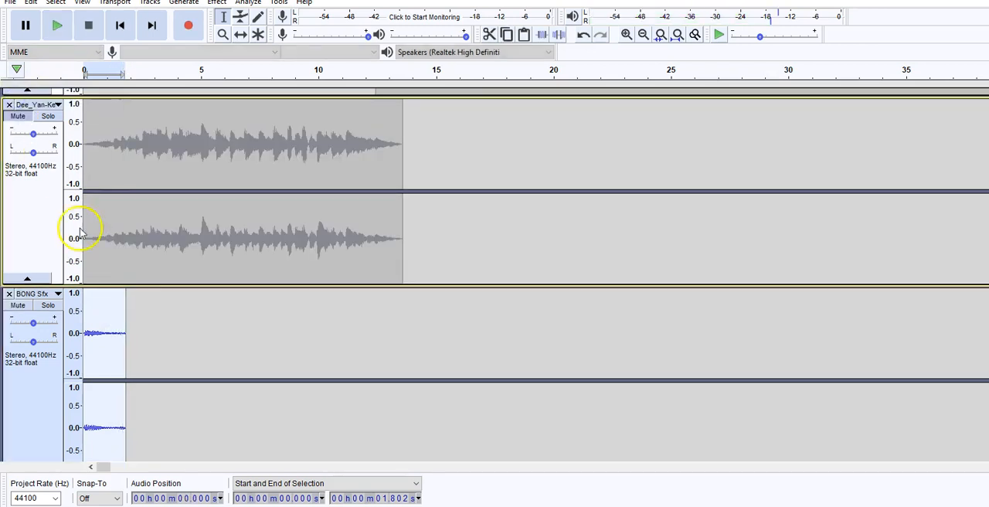
click(87, 332)
scroll(88, 324, down, 1)
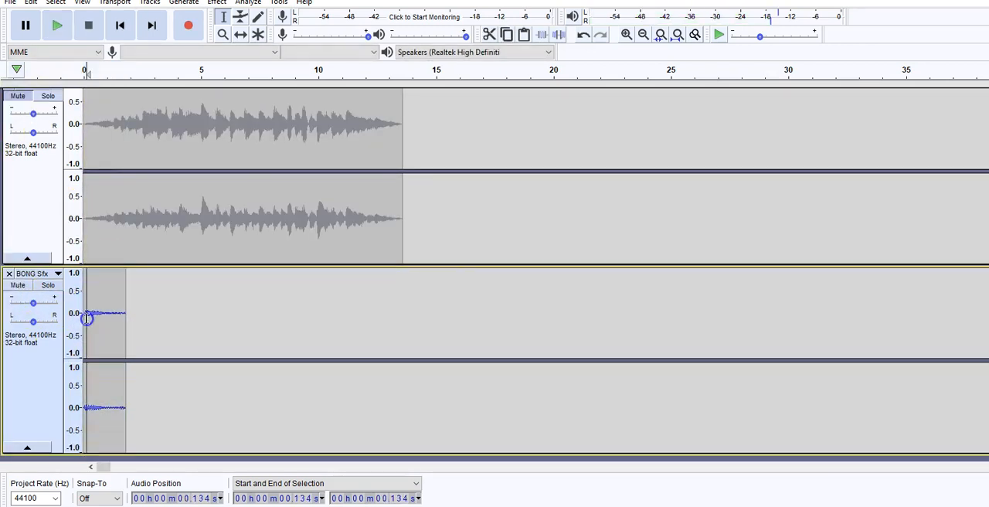
click(59, 25)
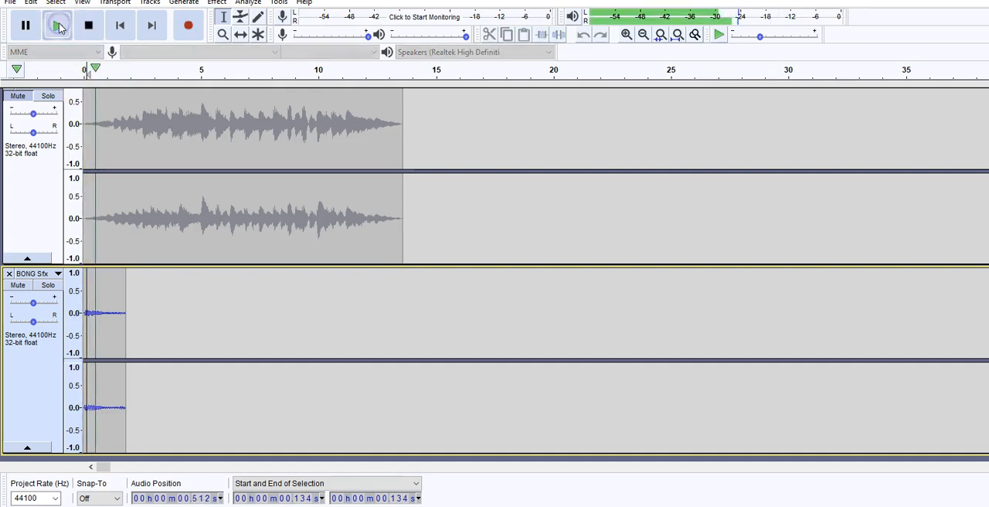
Cut the whole 1.8-second clip from the BONG Sfx track.
drag(126, 323, 78, 317)
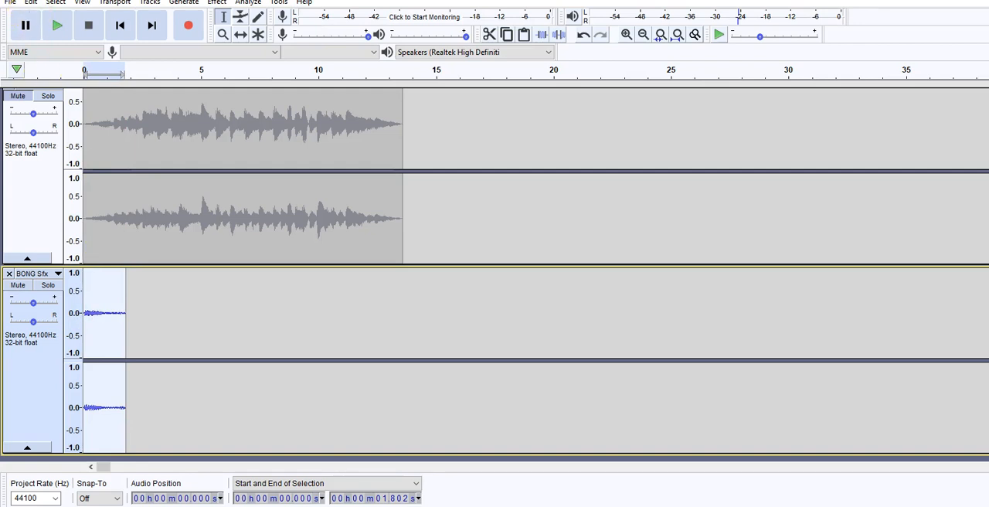
click(31, 2)
click(66, 49)
scroll(357, 379, up, 4)
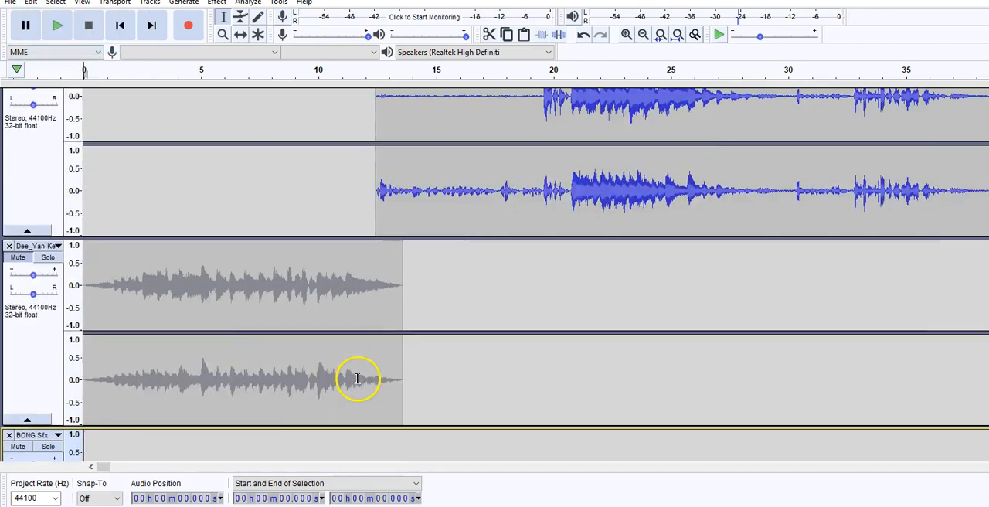
scroll(358, 378, up, 2)
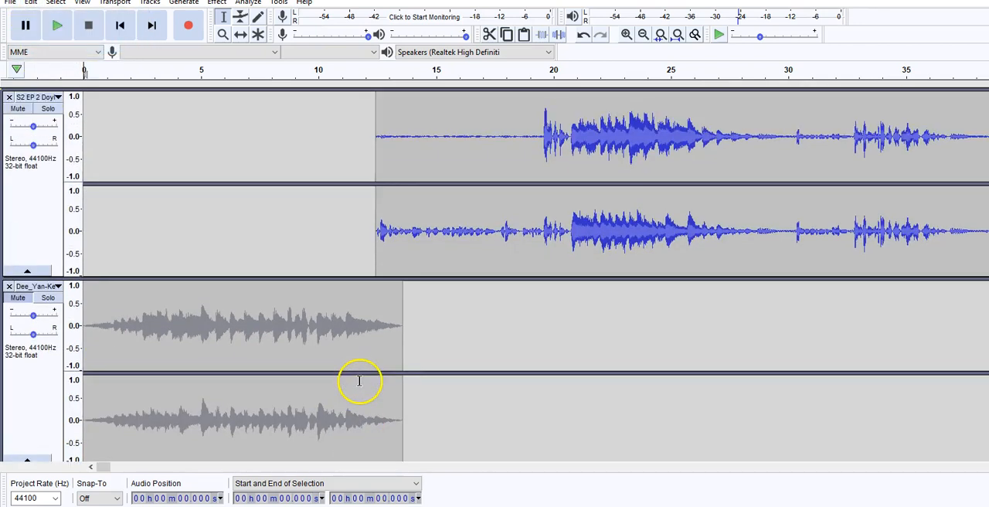
Unmute the Dee_Yan-Key music track and play the project from about 2:58.
click(19, 299)
drag(107, 468, 128, 463)
click(643, 34)
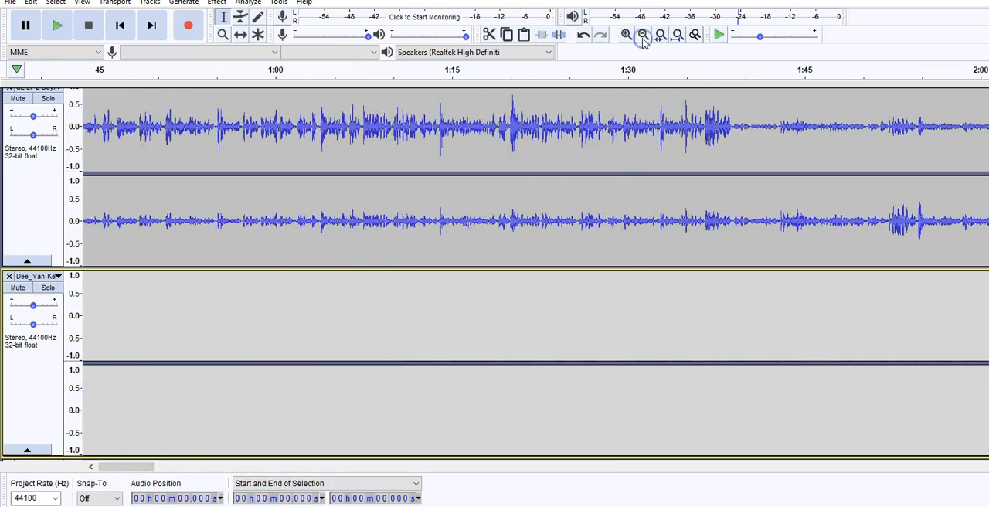
click(642, 34)
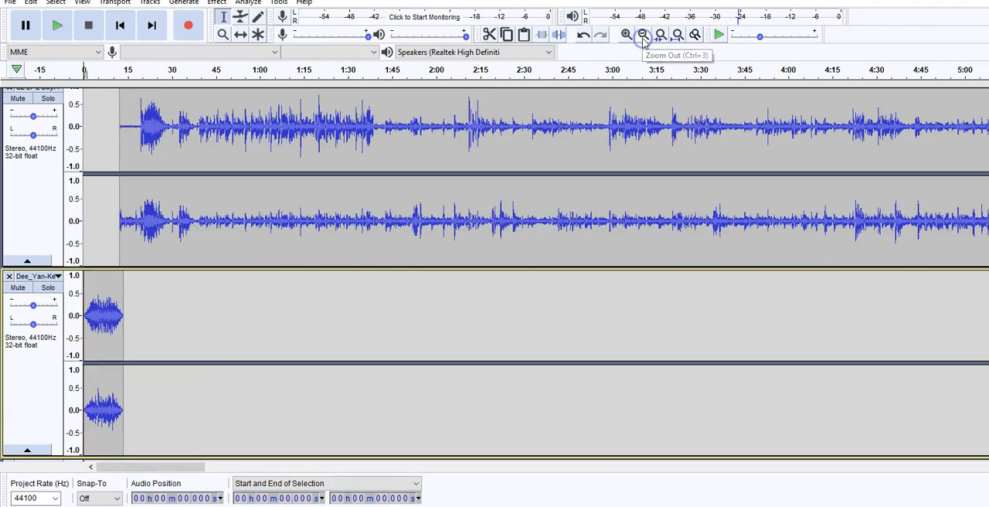
click(608, 116)
key(space)
Mark the pause at about 3:04 in the podcast track while it plays and stop playback.
click(625, 34)
click(626, 34)
click(626, 34)
click(626, 34)
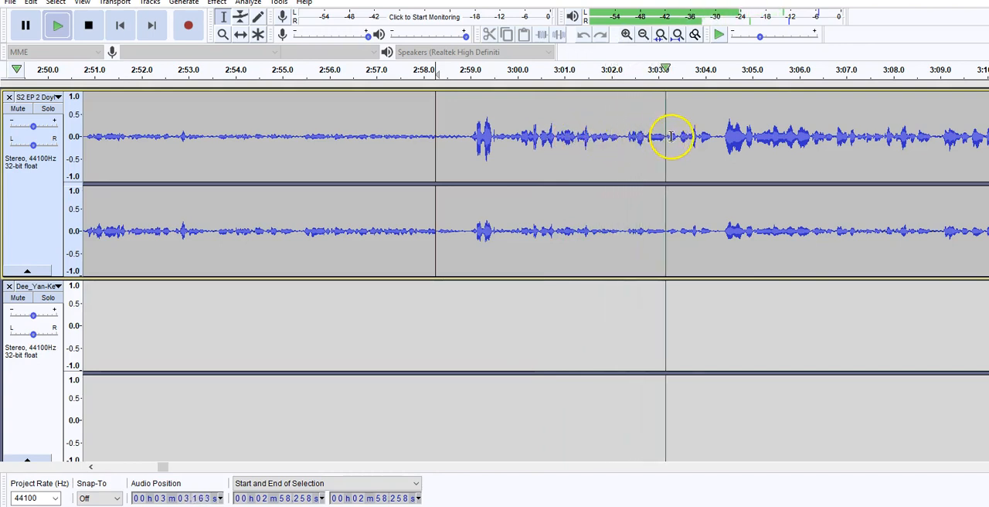
click(713, 138)
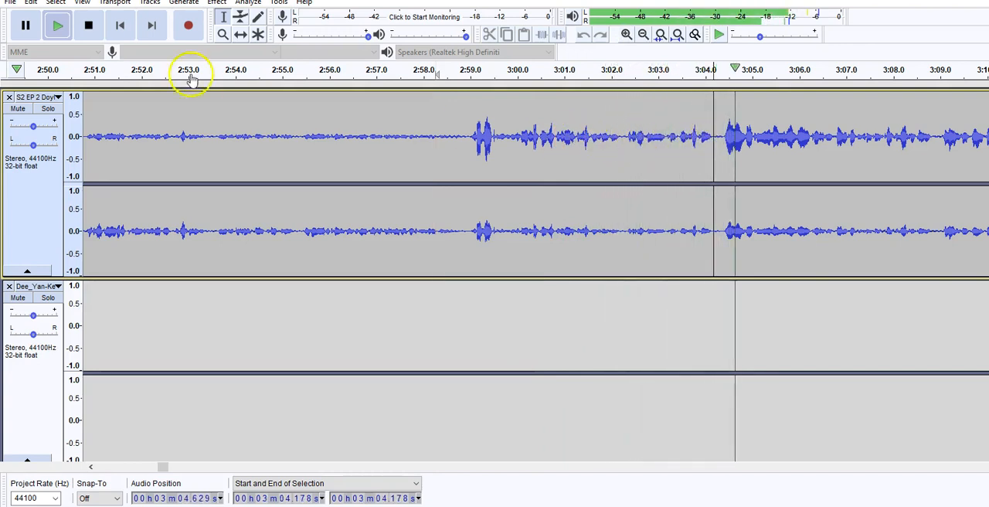
click(92, 29)
Paste the cut BONG clip into the podcast track at about 3:04.2, between the spoken phrases.
click(713, 296)
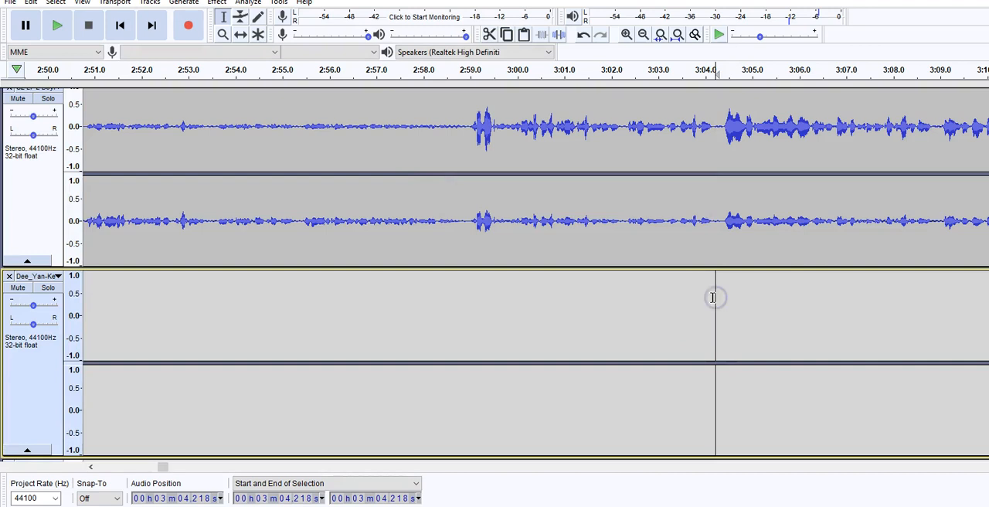
click(713, 153)
click(31, 2)
click(51, 88)
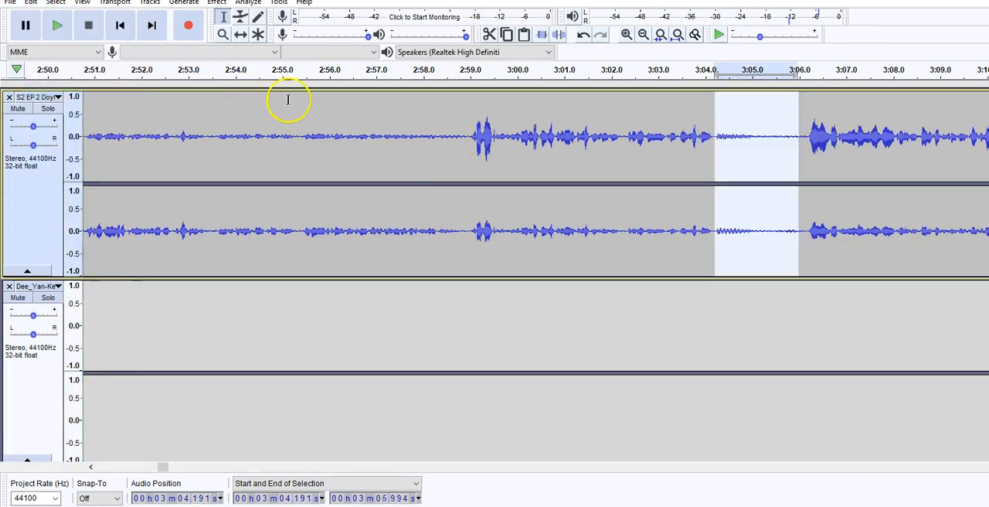
Play the podcast from about 3:00 through the start of the inserted BONG and stop playback.
click(519, 132)
click(49, 28)
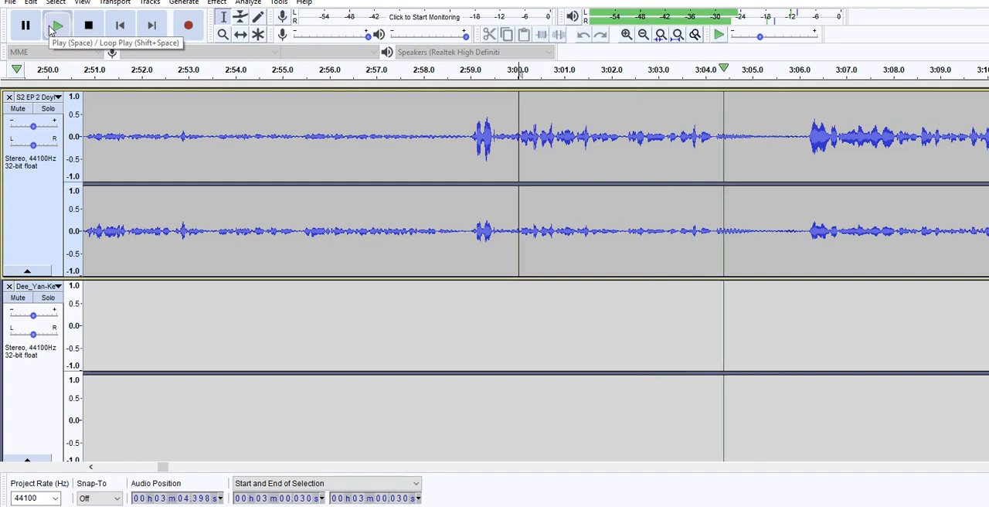
click(88, 29)
click(88, 30)
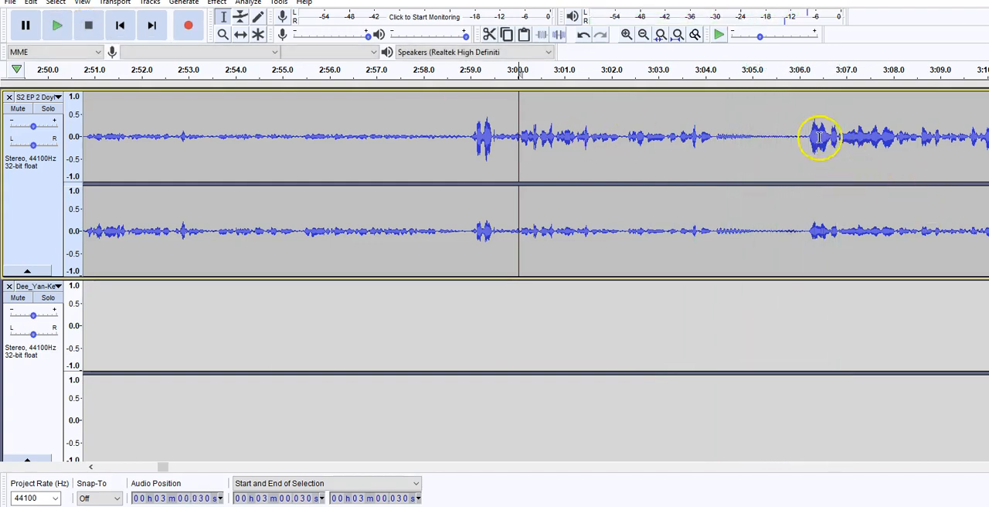
Cut the BONG section from about 3:04.2 to 3:06.2 out of the podcast track and paste it into the Dee_Yan-Key track at about 3:04.2.
drag(809, 139, 716, 149)
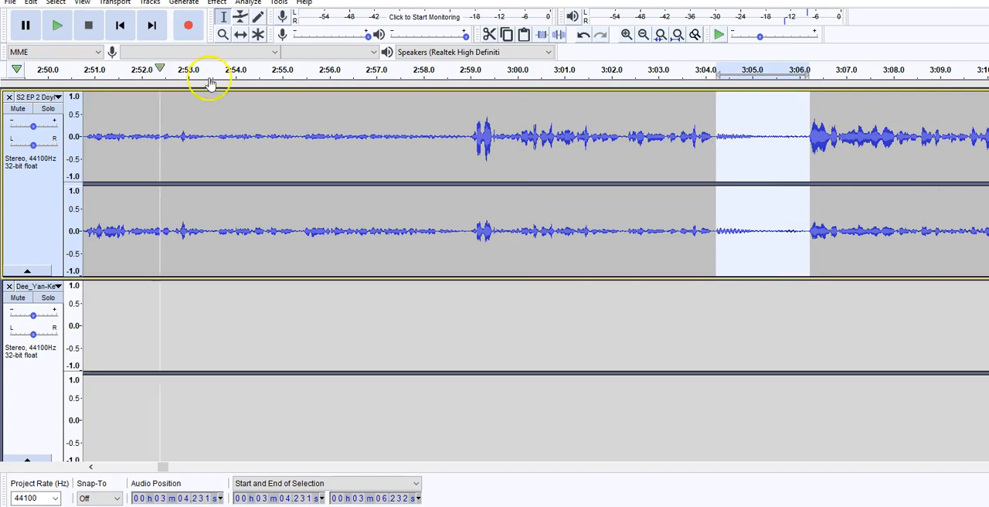
click(32, 3)
click(61, 46)
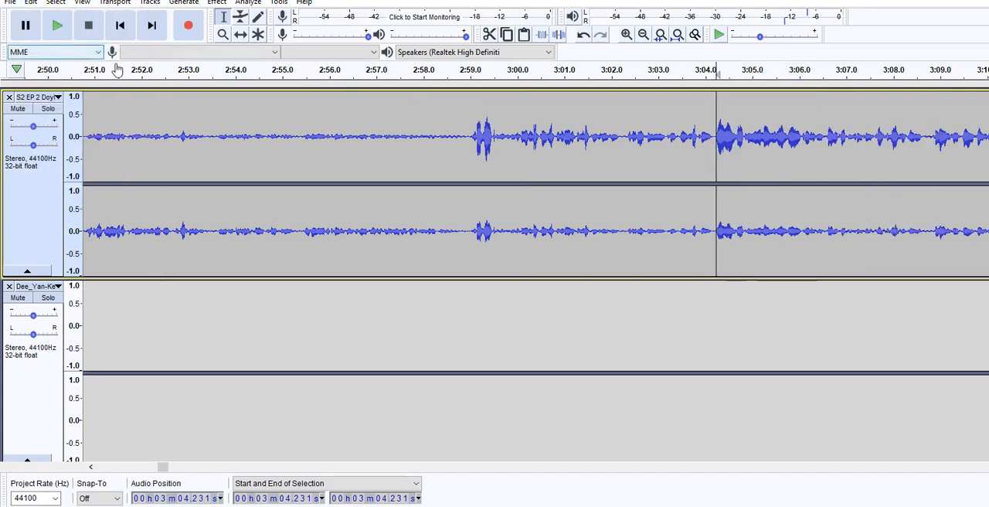
click(713, 293)
click(31, 3)
click(54, 86)
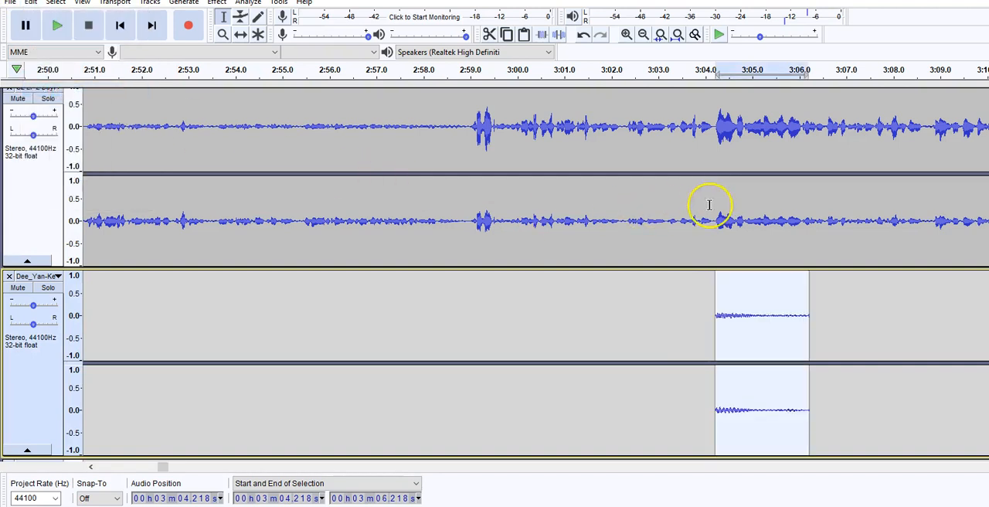
Play the project from about 3:02 past the end of the overlapping BONG clip and stop playback.
click(621, 207)
click(57, 25)
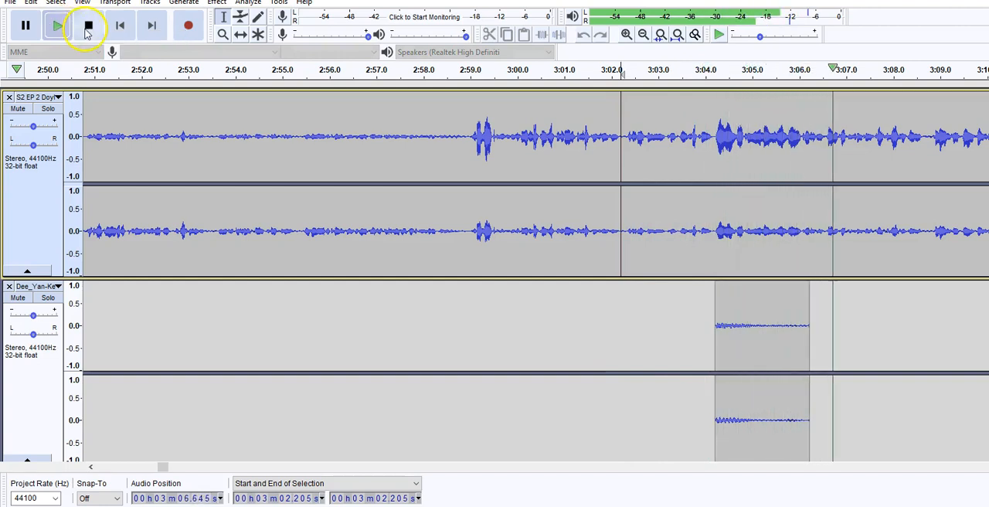
click(88, 26)
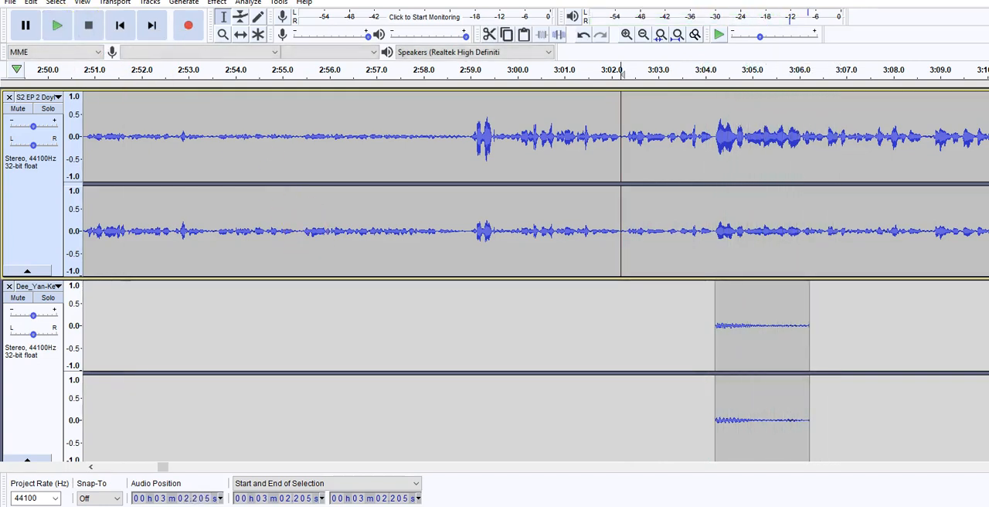
Export the project as an MP3 named PPPDEMO with the preset bit rate mode and Standard, 170-210 kbps quality.
click(11, 5)
mouse_move(34, 93)
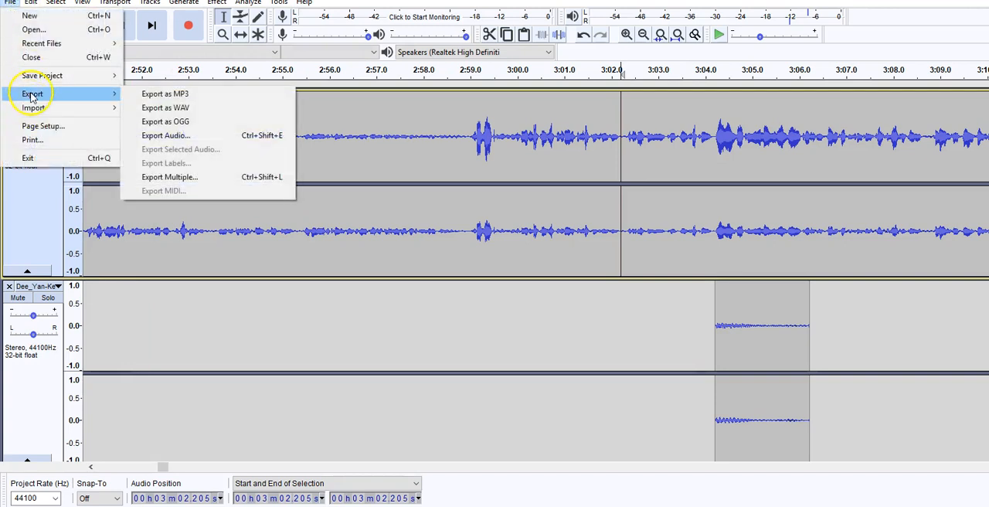
click(174, 96)
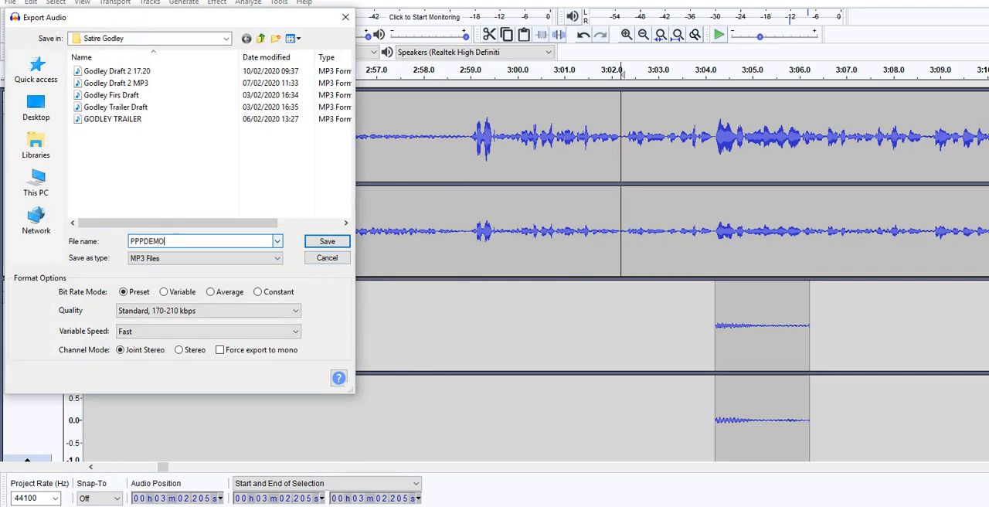
click(245, 310)
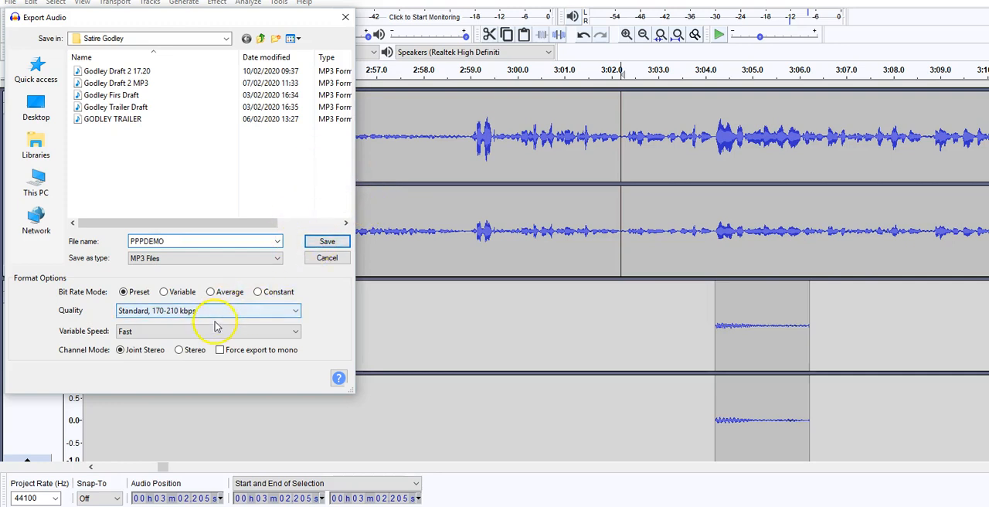
click(336, 243)
click(530, 283)
click(576, 358)
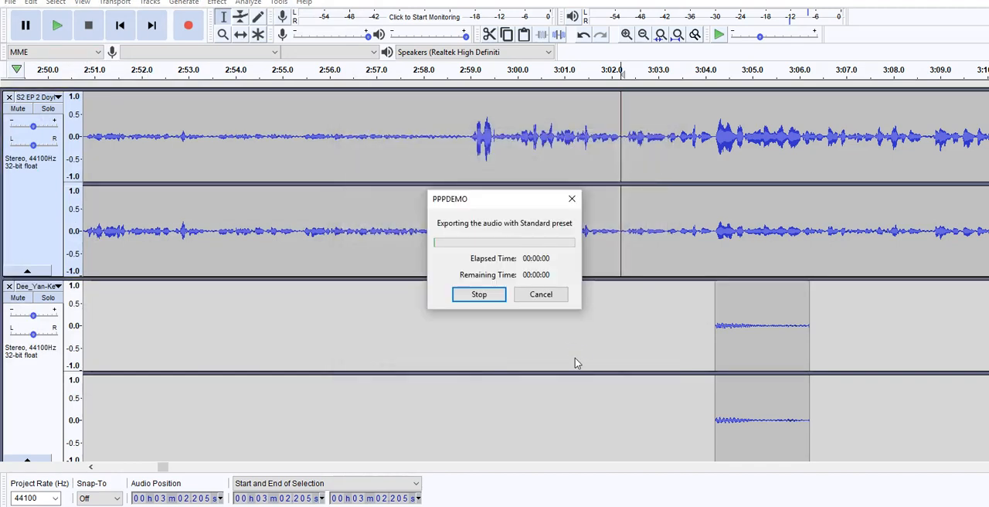